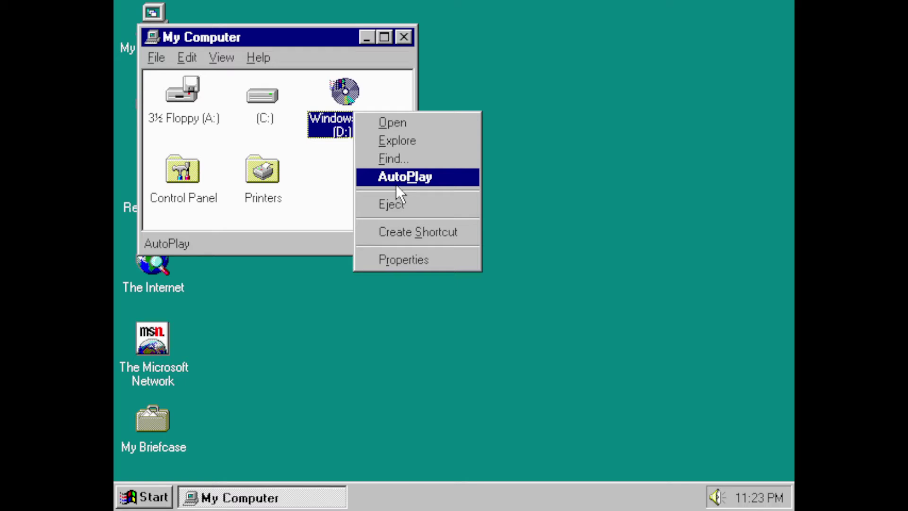
Step: Launch the Windows Me CD with AutoPlay and agree to upgrade the computer to the newer Windows version
left_click(397, 184)
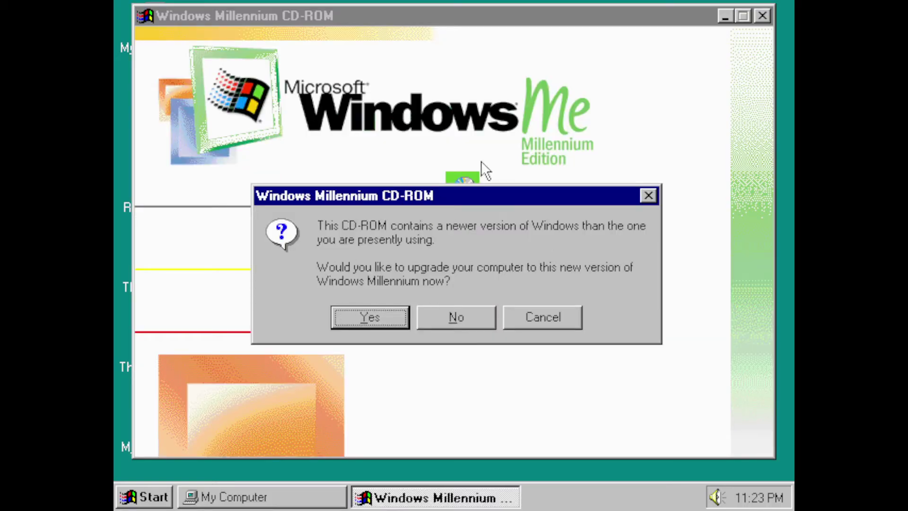
left_click(718, 500)
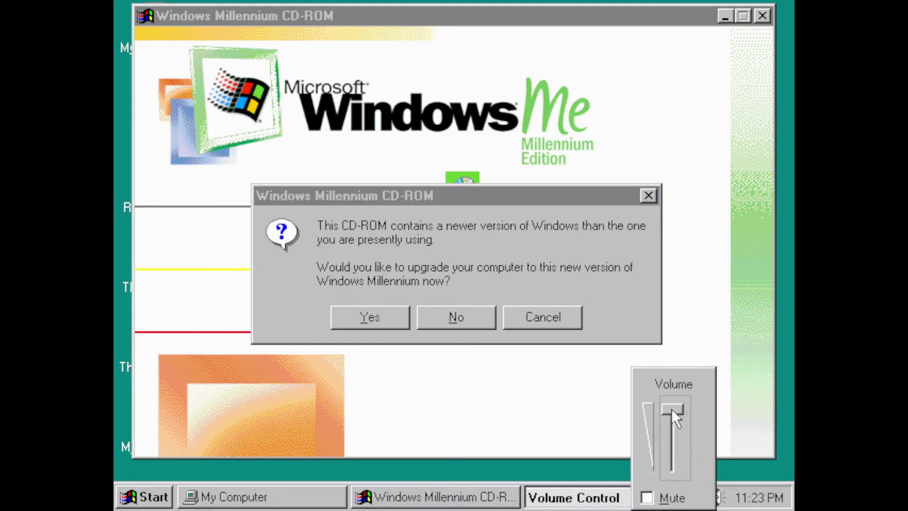
left_click(542, 243)
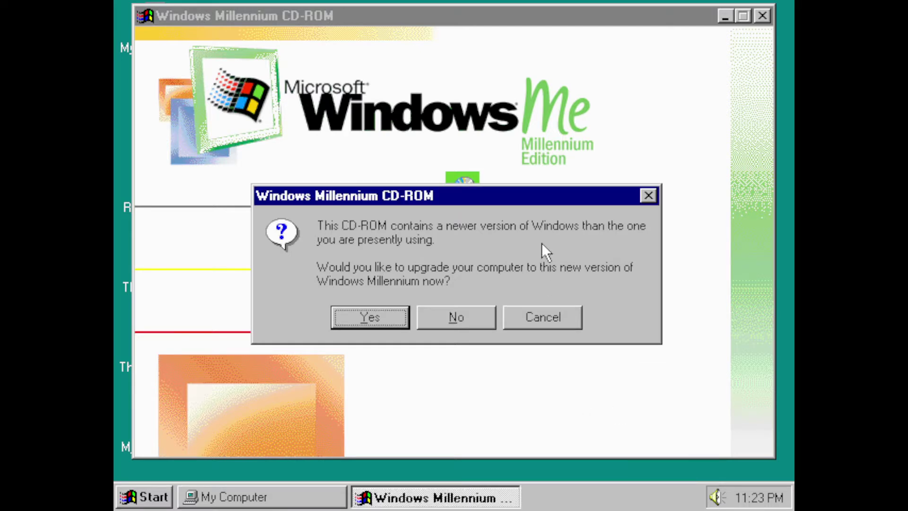
left_click(365, 319)
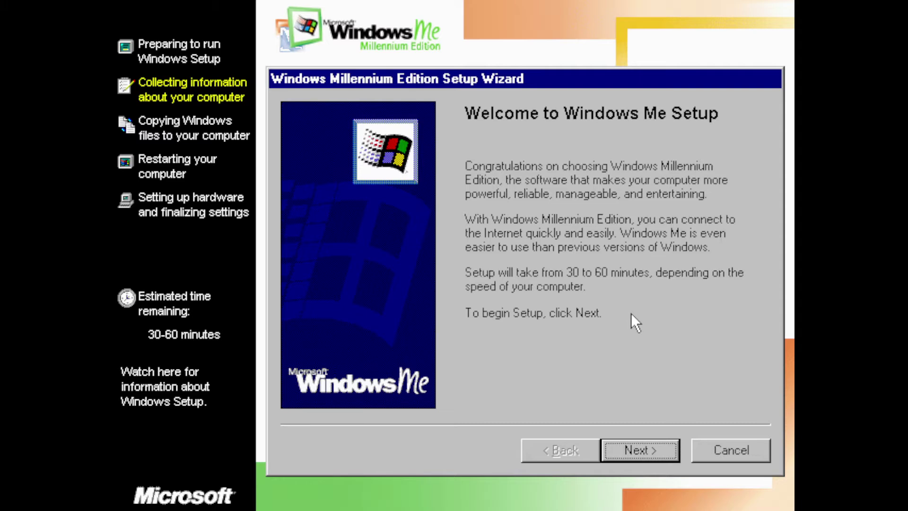
Step: Begin Windows Me Setup and choose not to use Safe Recovery so file copying restarts from the beginning
left_click(641, 457)
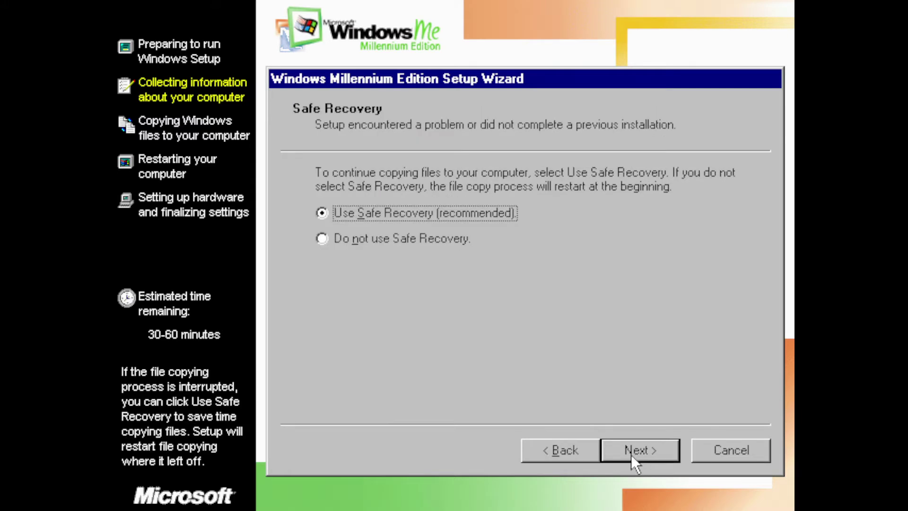
left_click(360, 238)
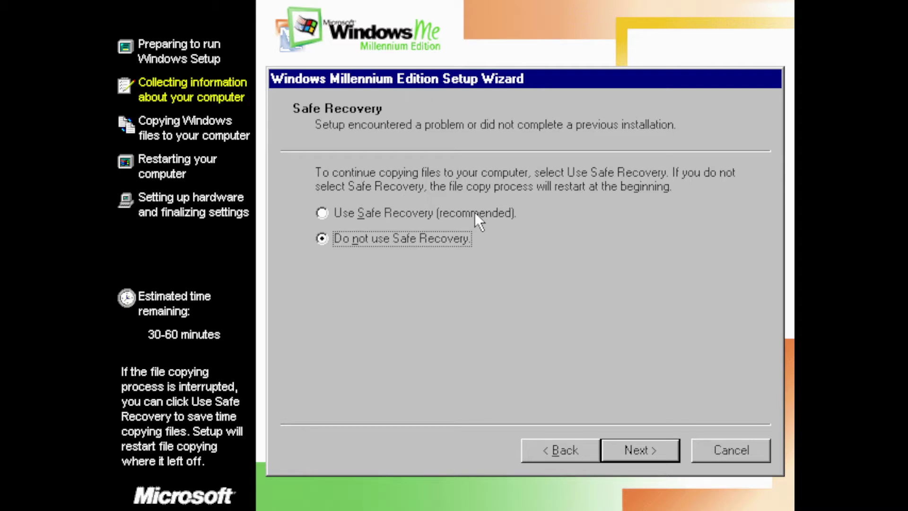
left_click(626, 445)
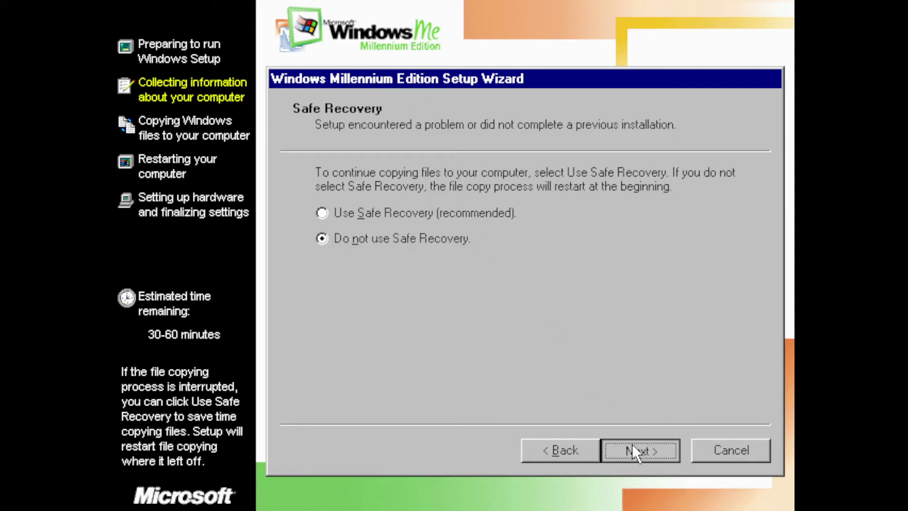
Step: Accept the License Agreement and keep the recommended option to save the existing system files
left_click(395, 368)
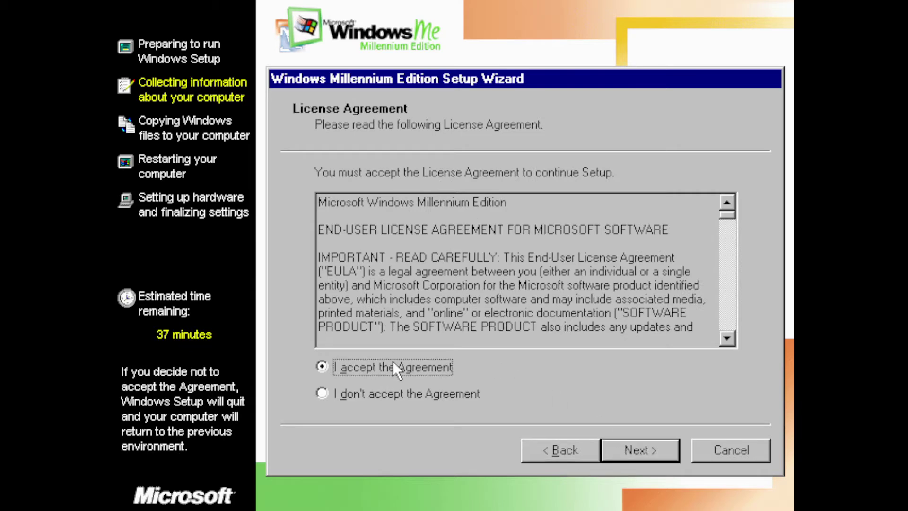
left_click(655, 459)
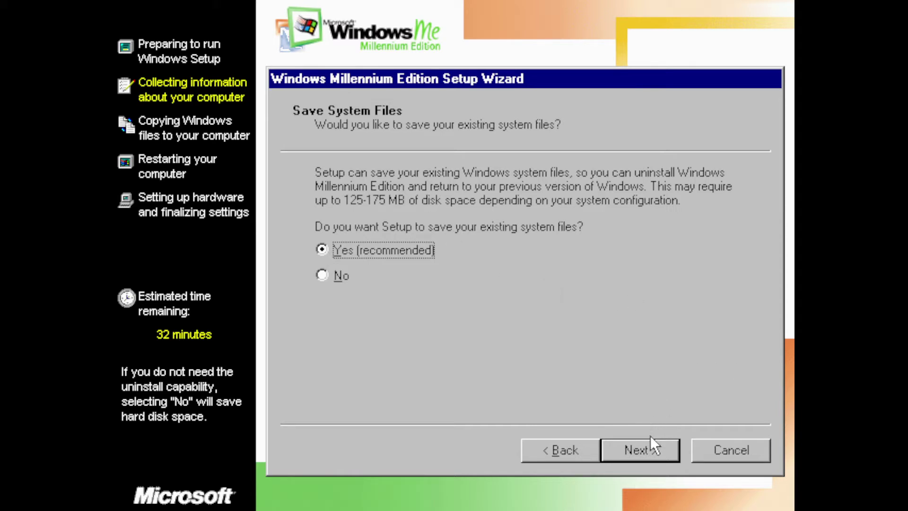
left_click(648, 452)
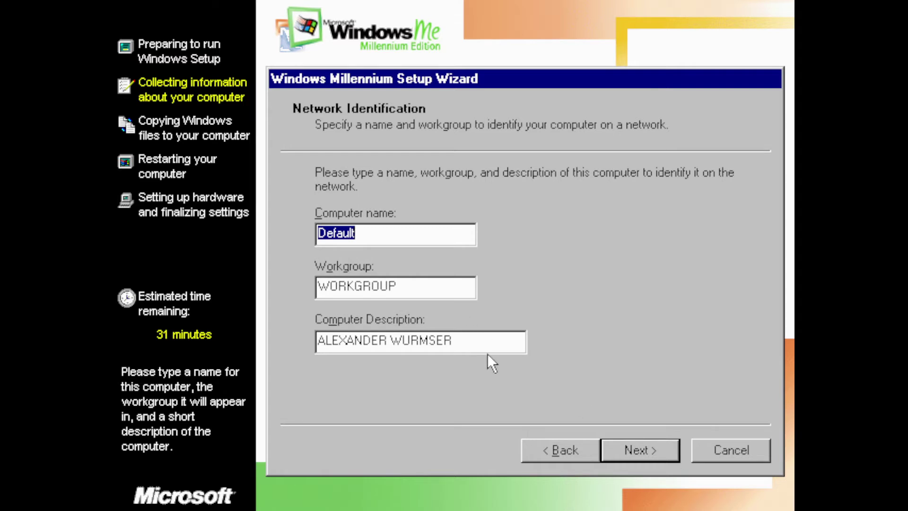
Step: Replace the computer description with "Packard Bell PB570" in the network identification settings
left_click_drag(497, 340, 118, 283)
type("Packard Bee")
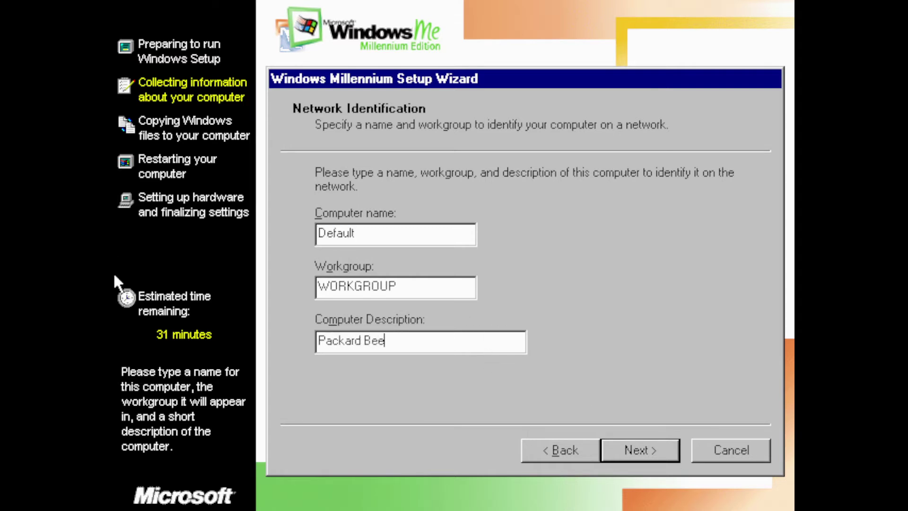
key("BackSpace")
type("ll PB570")
Step: Set the computer name to "PackardBell" and submit the network identification
left_click_drag(470, 228, 119, 194)
type("PBel")
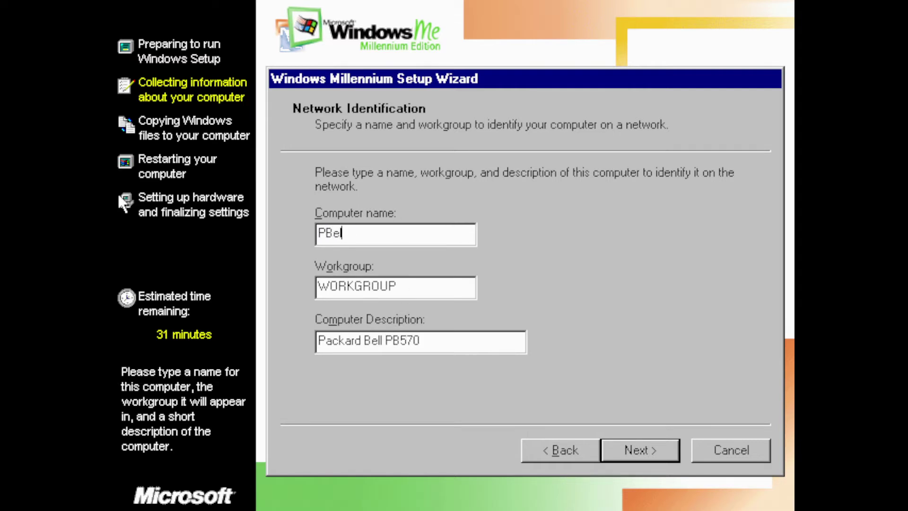
key("BackSpace")
key("BackSpace")
type("ackardBell")
left_click(641, 444)
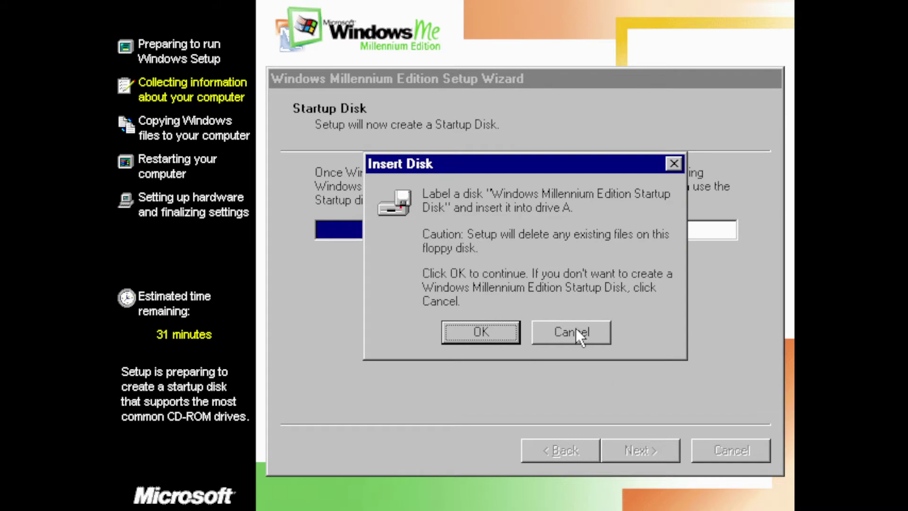
Step: Skip creating the Startup Disk and start copying the Windows Me files
left_click(571, 331)
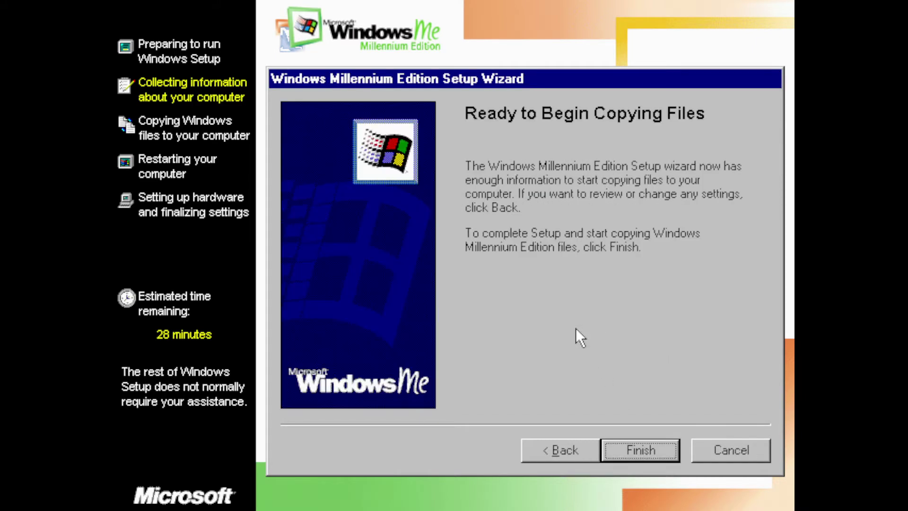
left_click(656, 451)
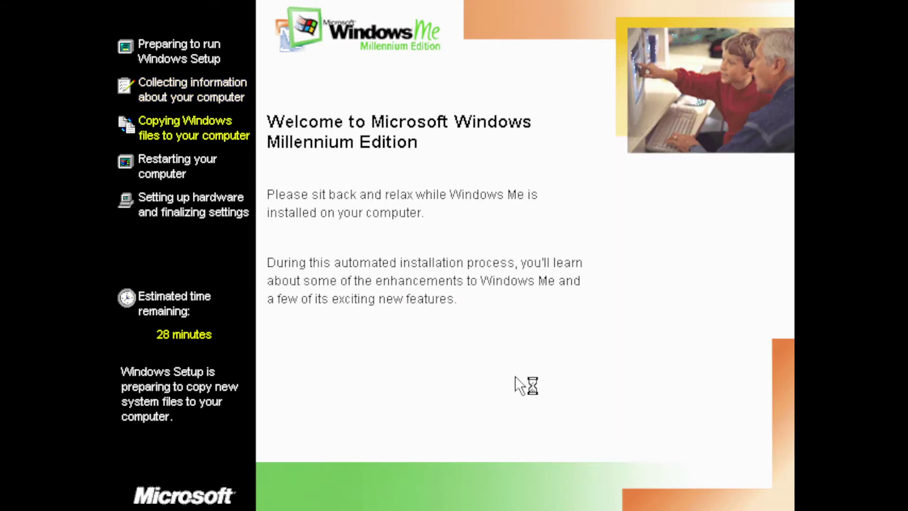
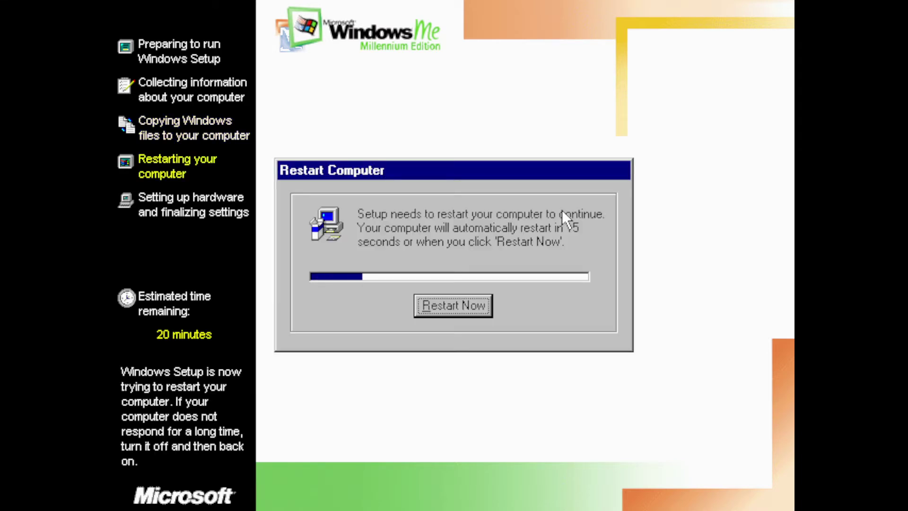
Step: Restart the computer immediately at both Setup restart prompts and log on to Windows with a blank password
key("Return")
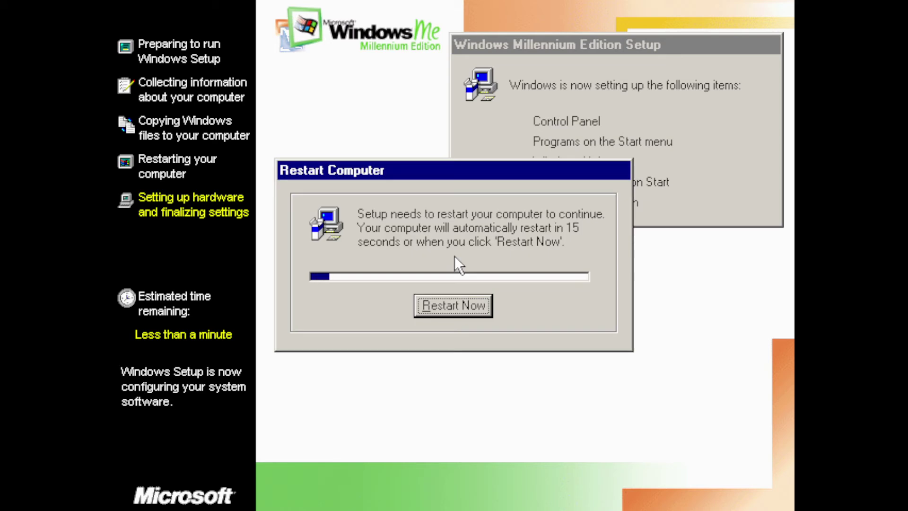
key("Return")
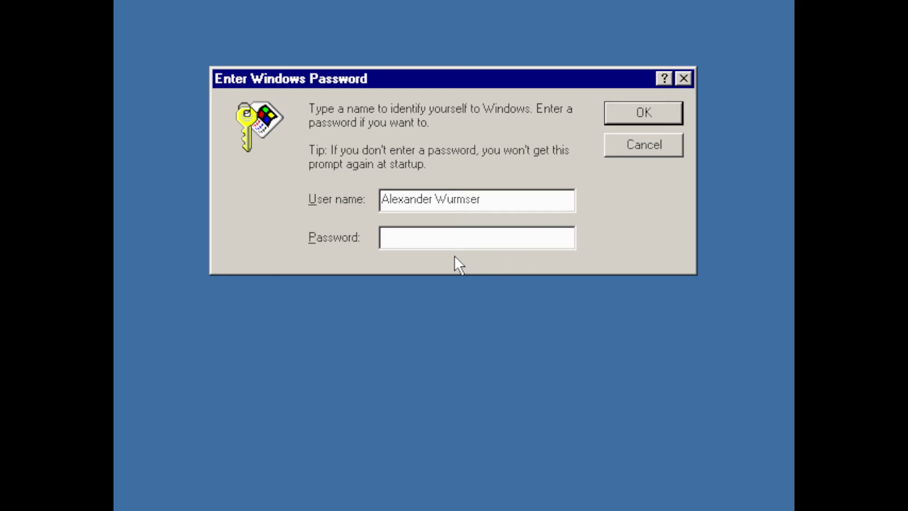
key("Return")
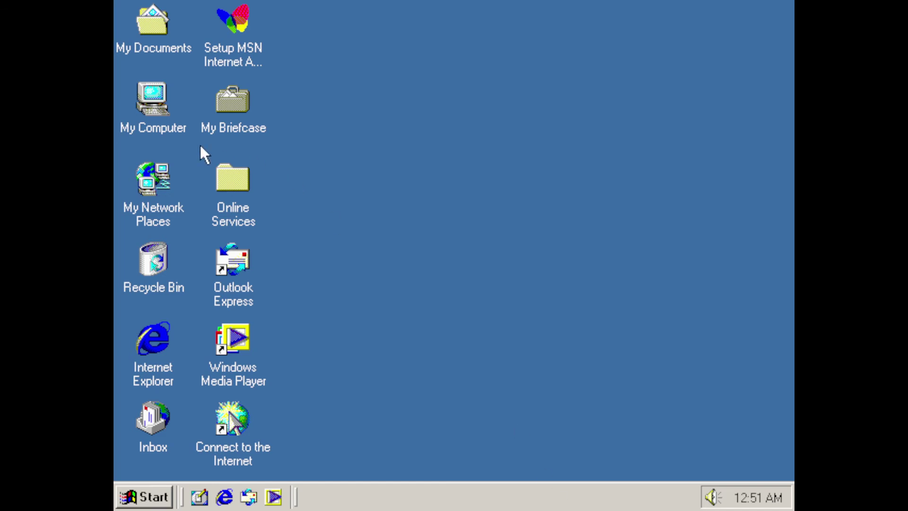
Step: View the general system properties of My Computer and close them
right_click(140, 114)
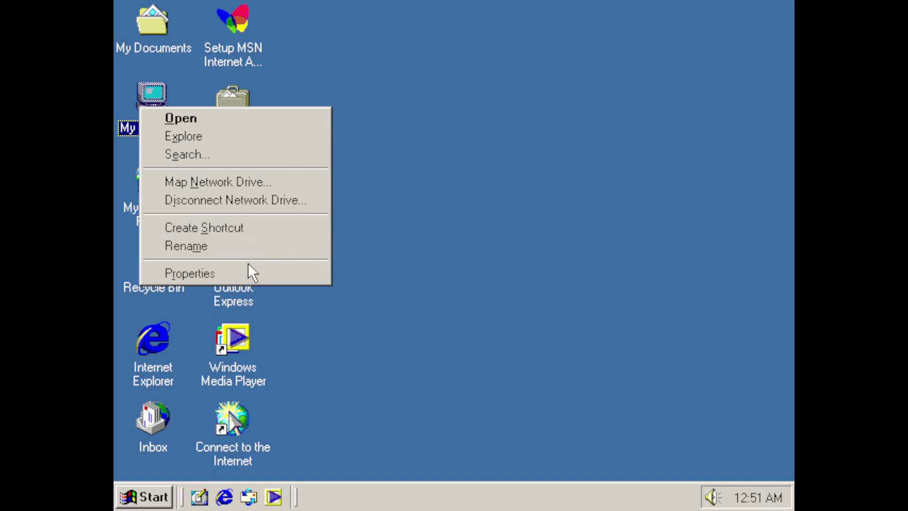
left_click(251, 273)
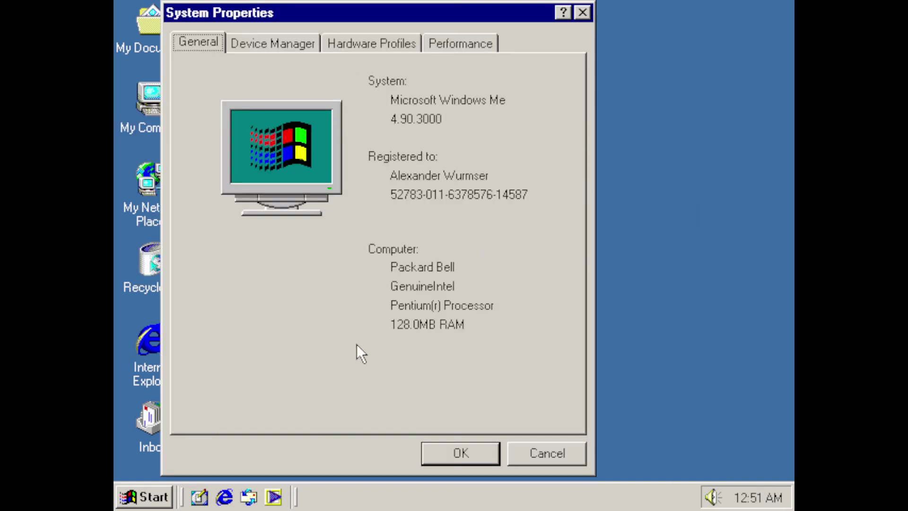
left_click(482, 445)
Step: Run winver to check the Windows version and dismiss the version dialog
left_click(141, 495)
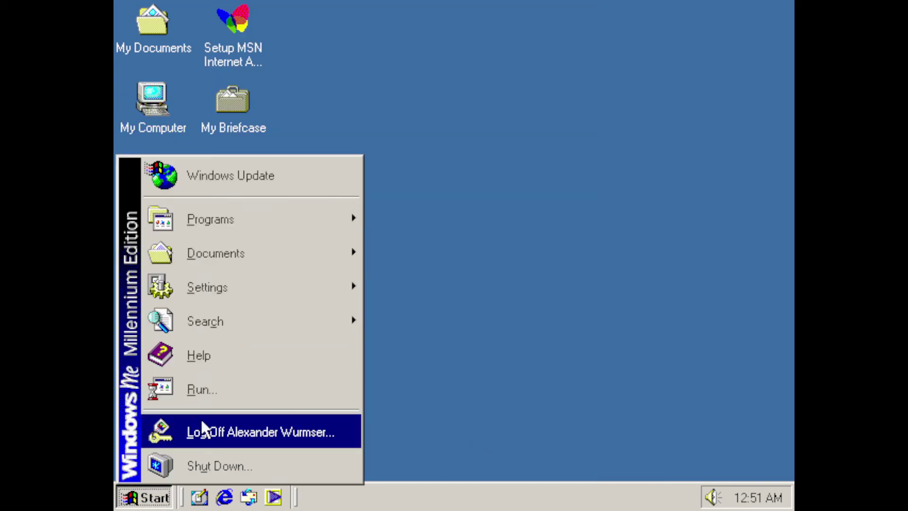
left_click(251, 387)
type("winver")
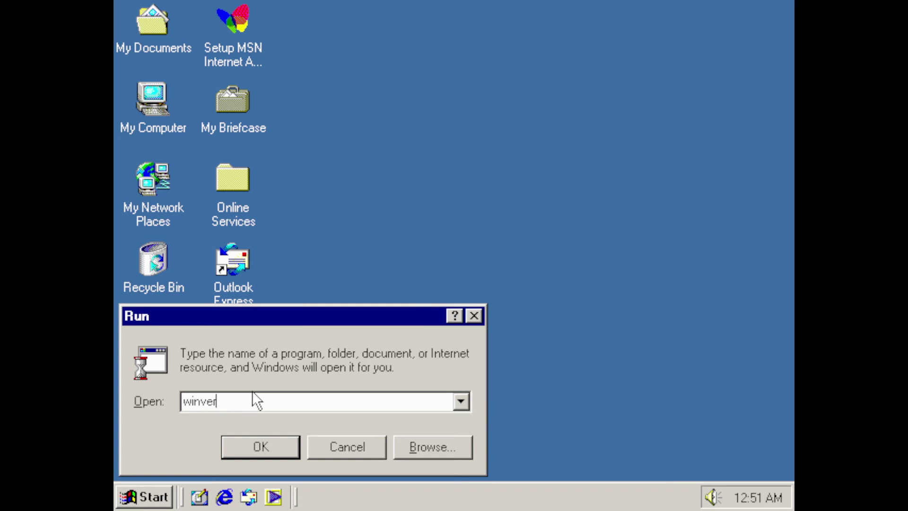
key("Return")
key("Return")
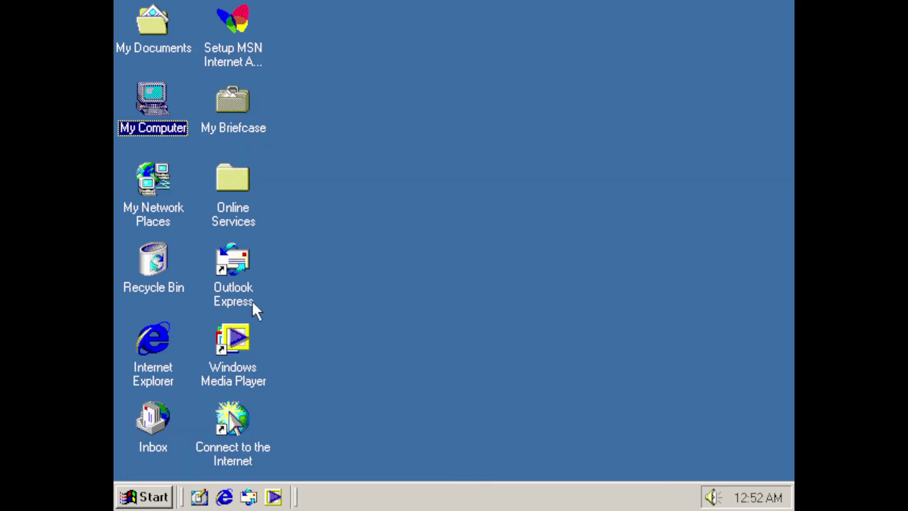
Step: Open System Information from the System Tools accessories
left_click(133, 501)
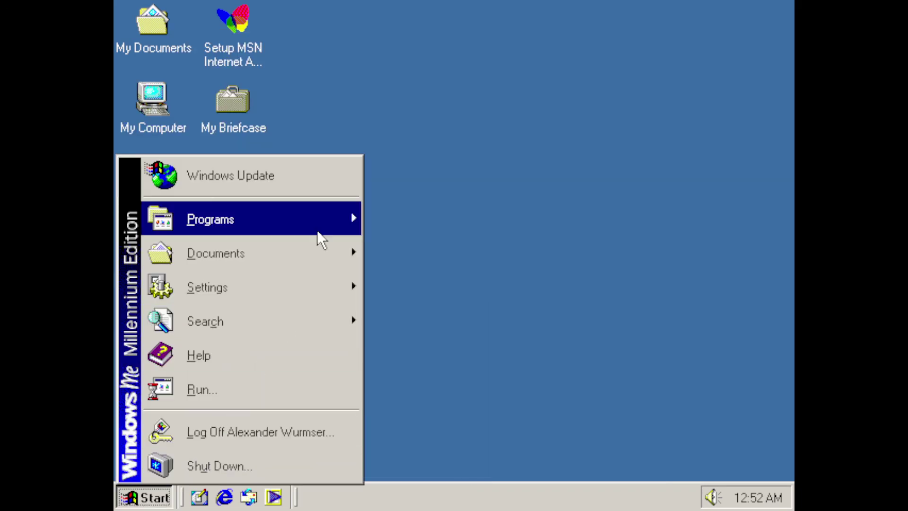
mouse_move(319, 222)
mouse_move(509, 196)
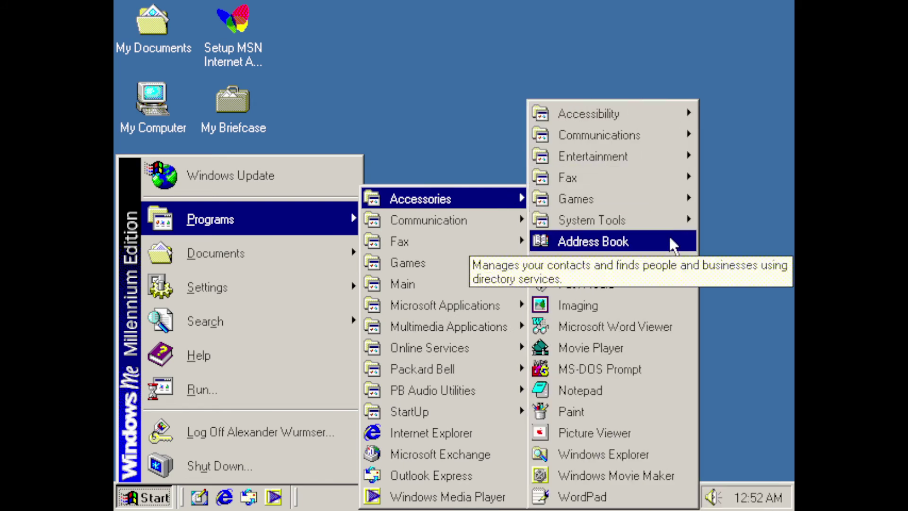
mouse_move(671, 224)
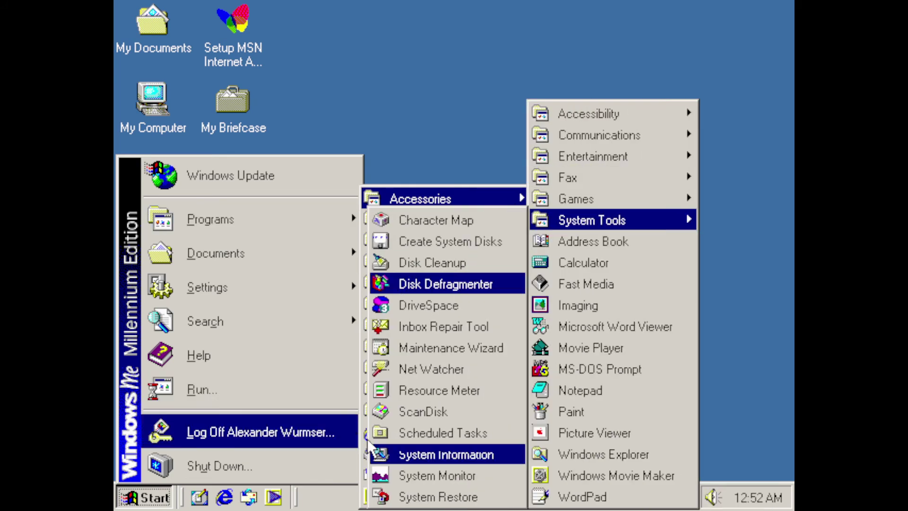
left_click(491, 446)
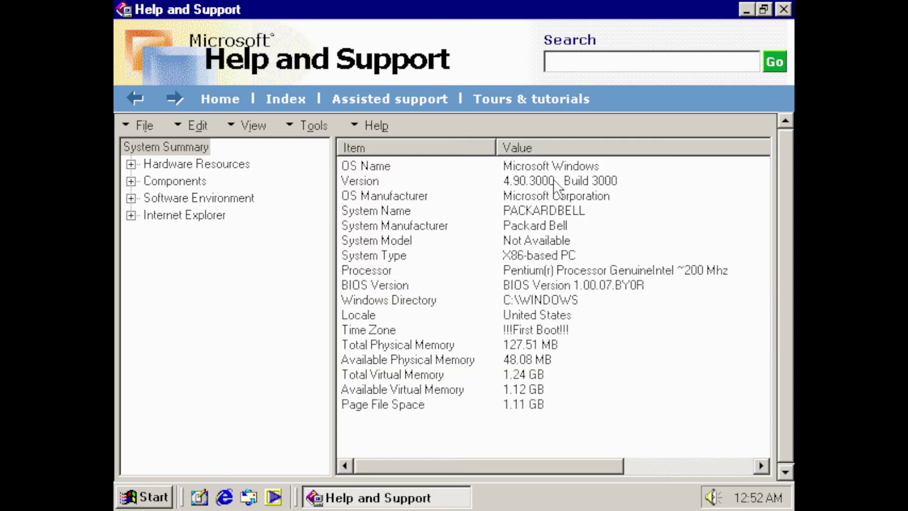
Step: Examine the System Summary entries for Windows directory, processor, system name, OS name, virtual memory and time zone, and close Help and Support
left_click(573, 299)
left_click(573, 270)
left_click(573, 210)
left_click(574, 166)
left_click(593, 389)
left_click(588, 330)
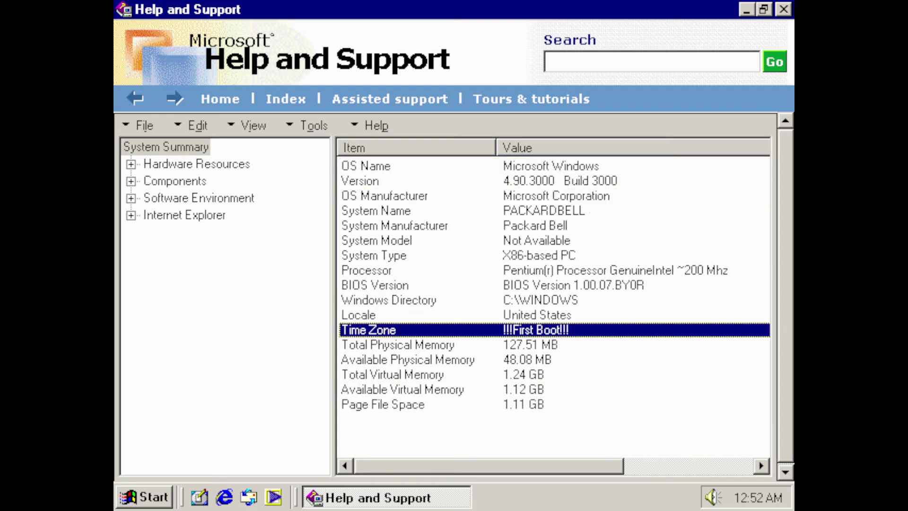
left_click(784, 9)
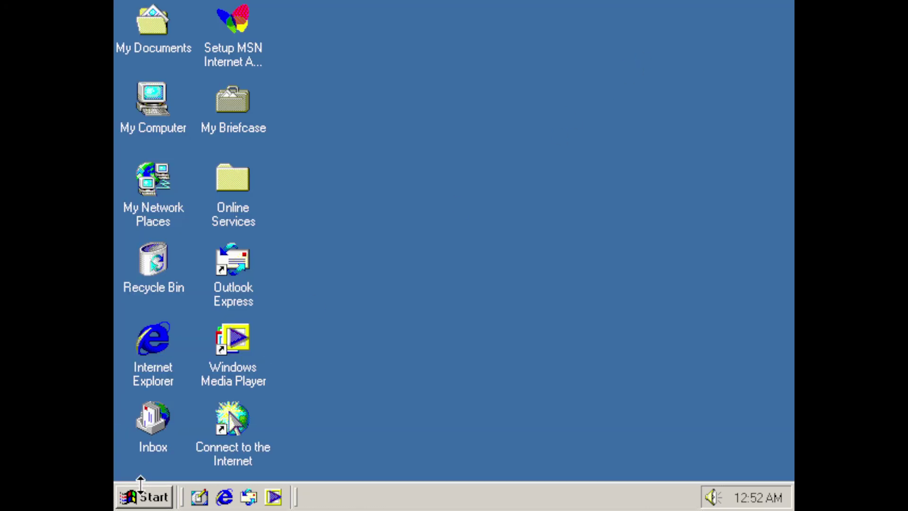
Step: Browse the installed program groups, try to launch Spider-Man from Multimedia Applications, and cancel its CD-ROM request
left_click(145, 502)
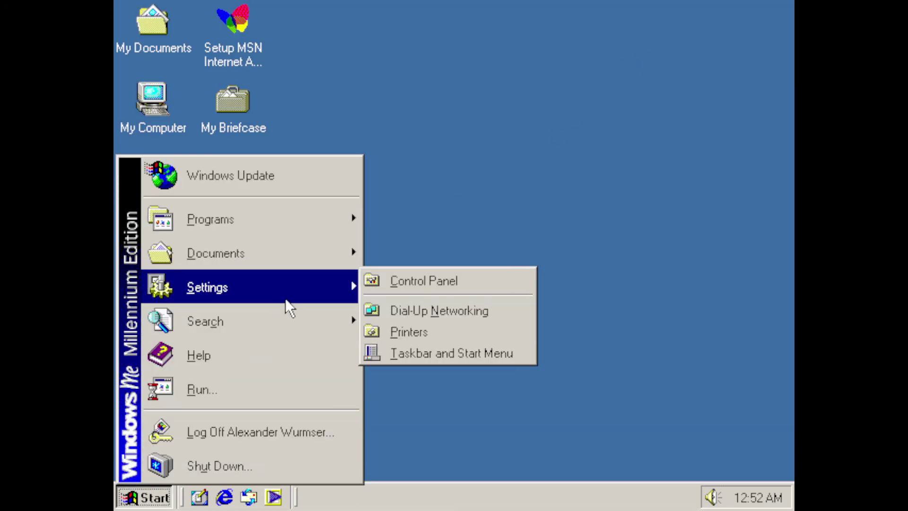
mouse_move(347, 251)
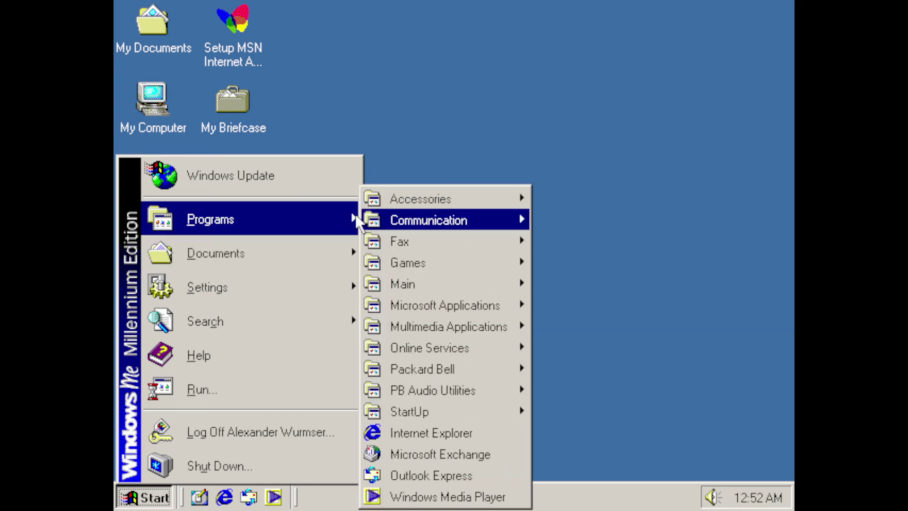
mouse_move(460, 222)
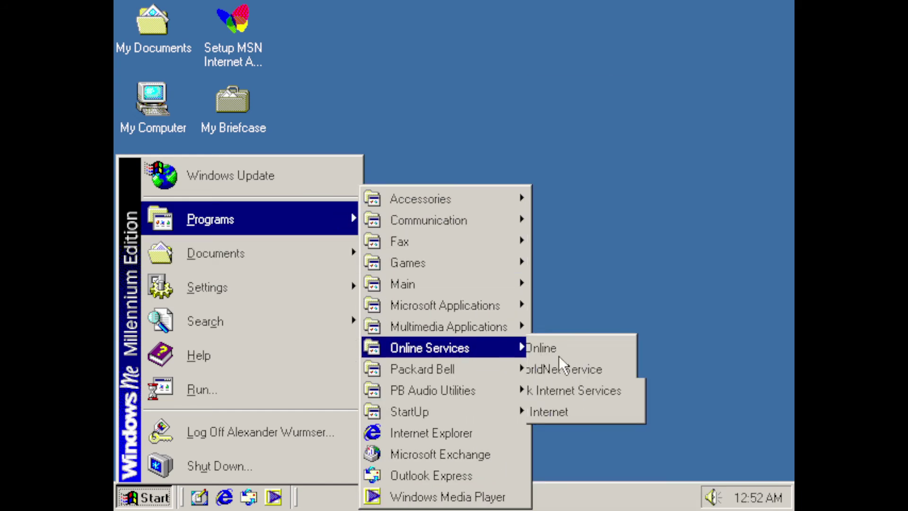
mouse_move(470, 373)
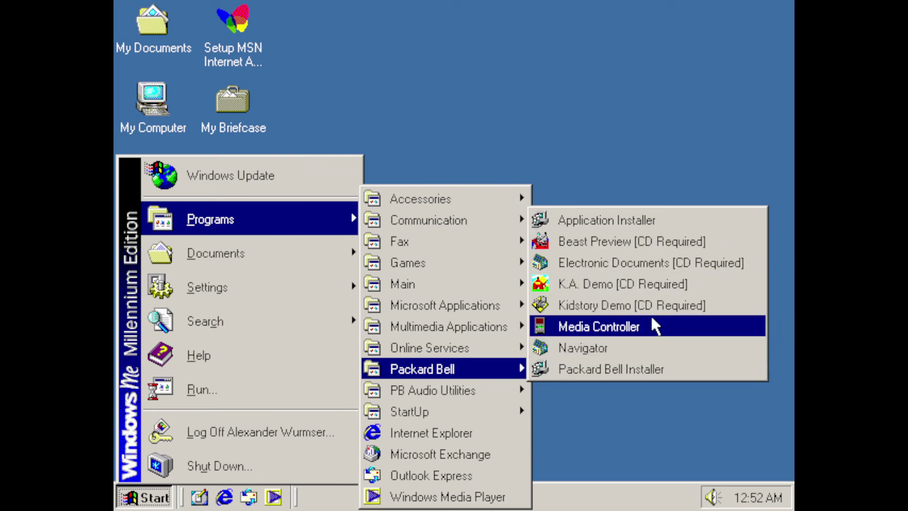
mouse_move(472, 260)
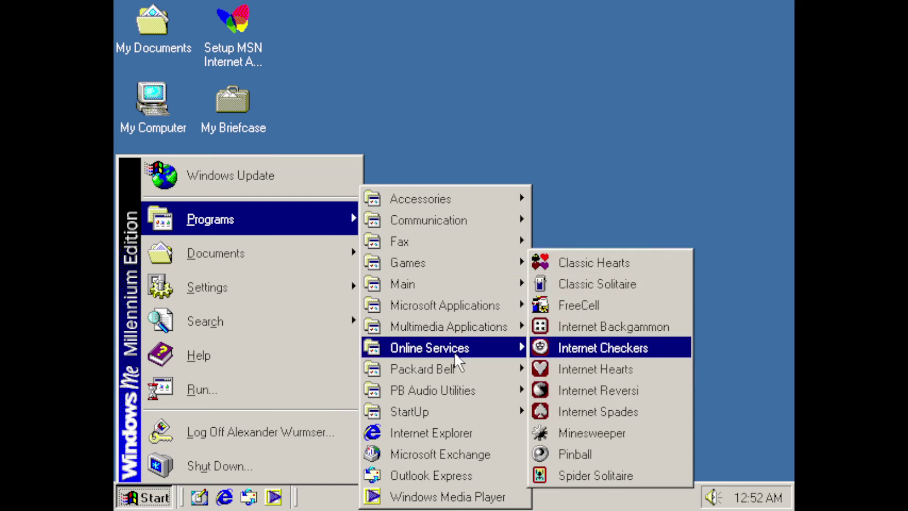
mouse_move(452, 353)
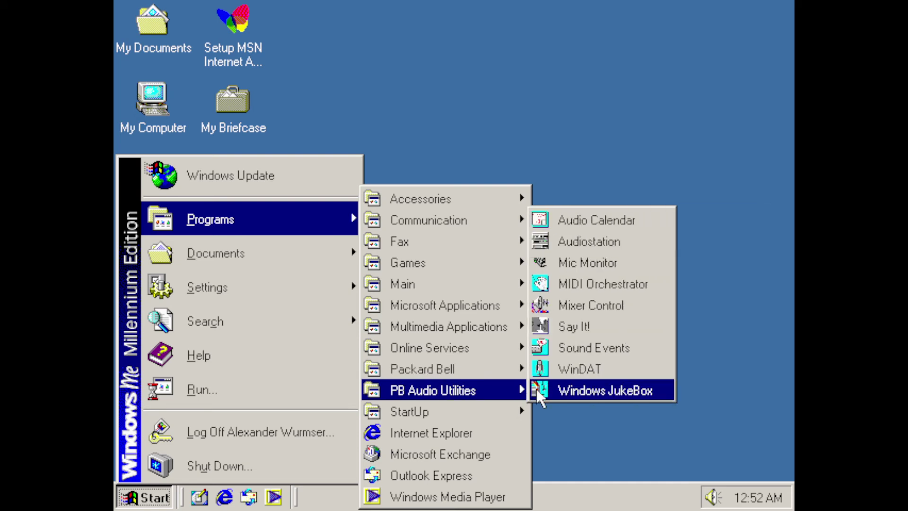
mouse_move(446, 333)
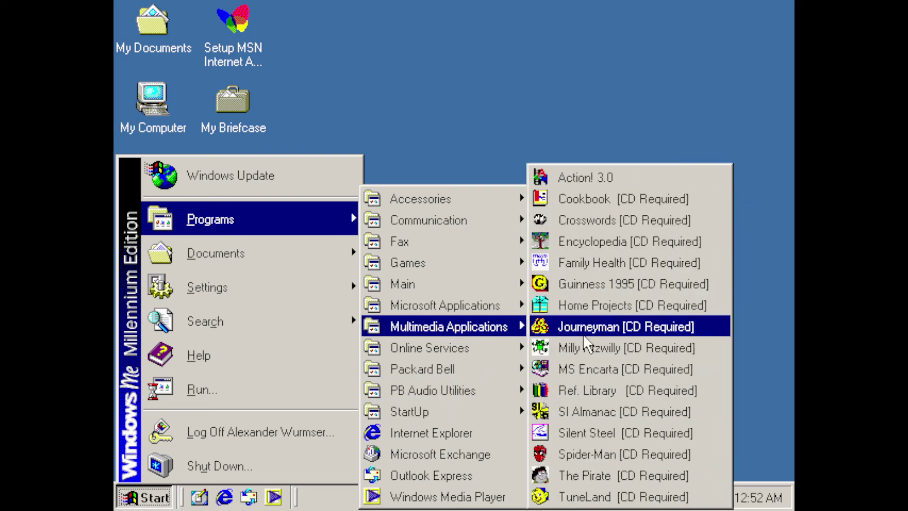
left_click(589, 457)
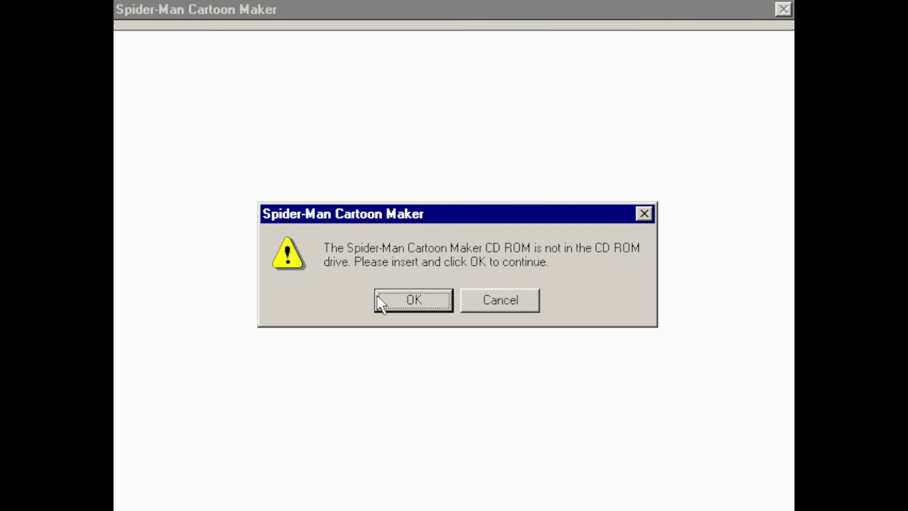
left_click(384, 300)
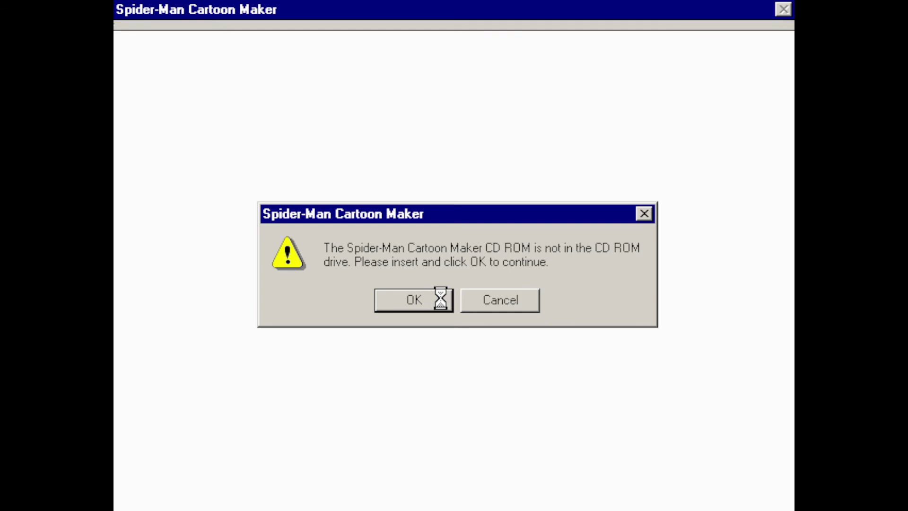
left_click(469, 299)
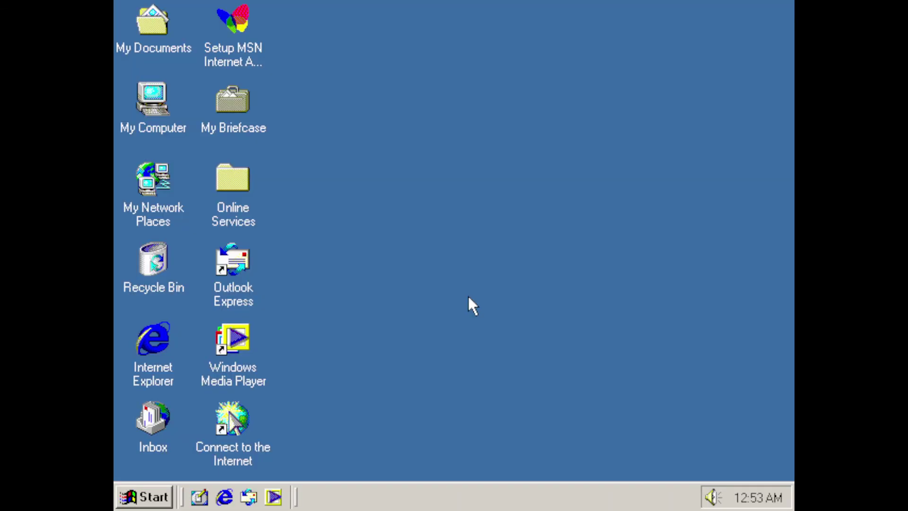
Step: Open an MS-DOS Prompt from Accessories, run ver to check the version, and close the prompt window
left_click(152, 495)
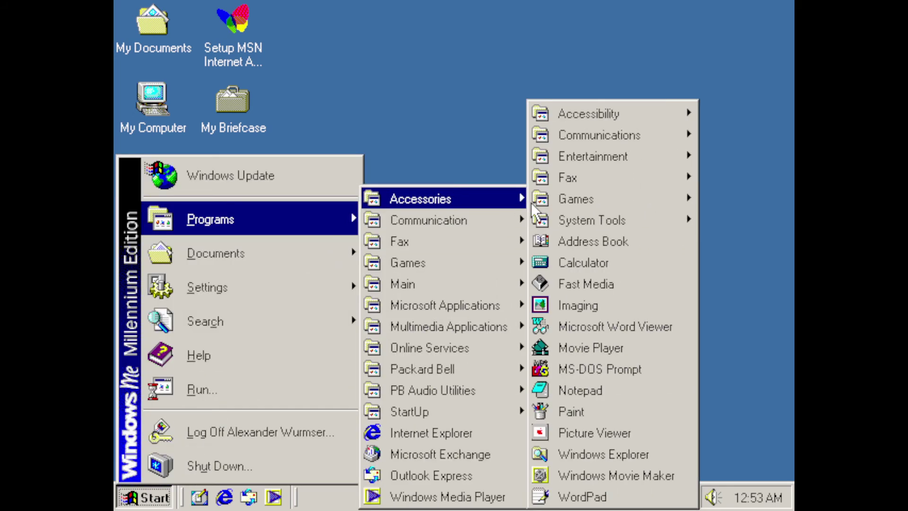
mouse_move(500, 178)
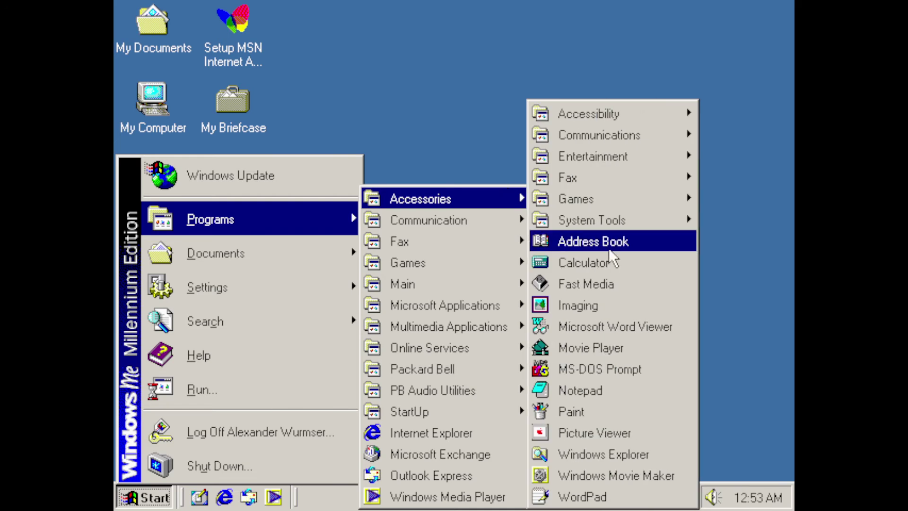
left_click(644, 372)
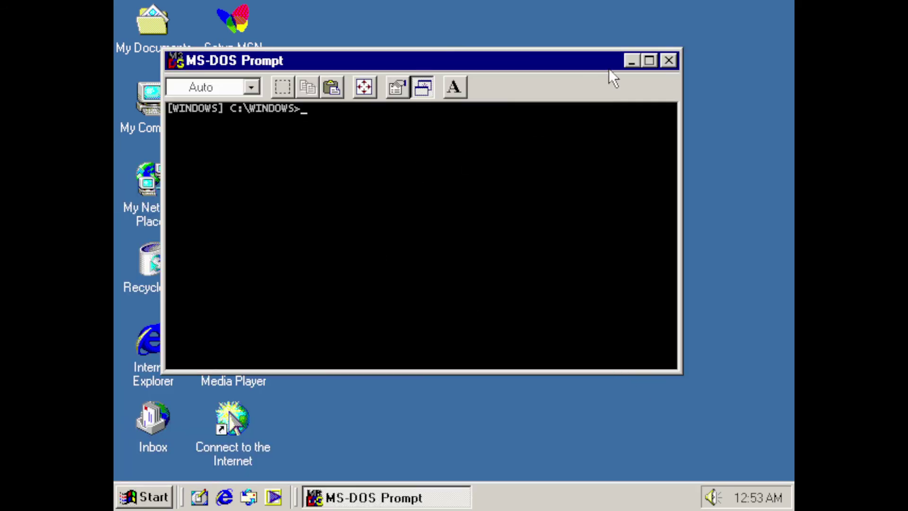
type("ver")
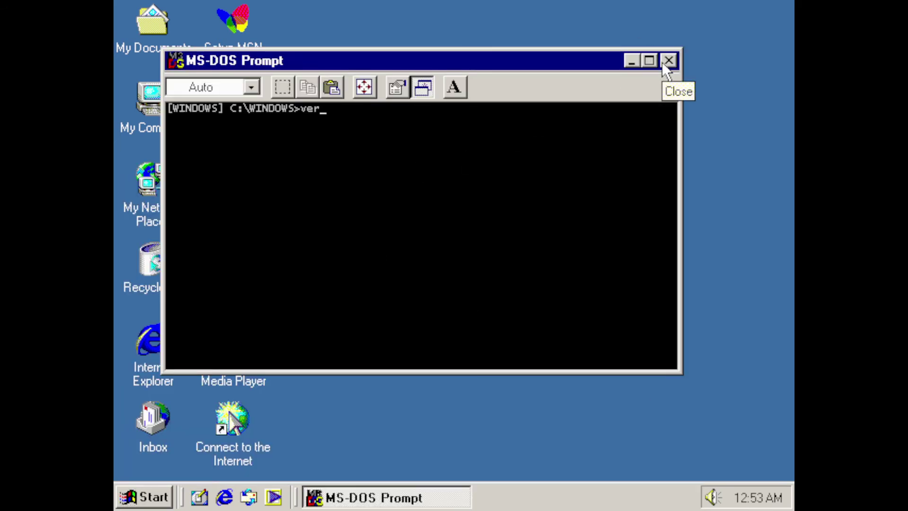
key("Return")
left_click(662, 65)
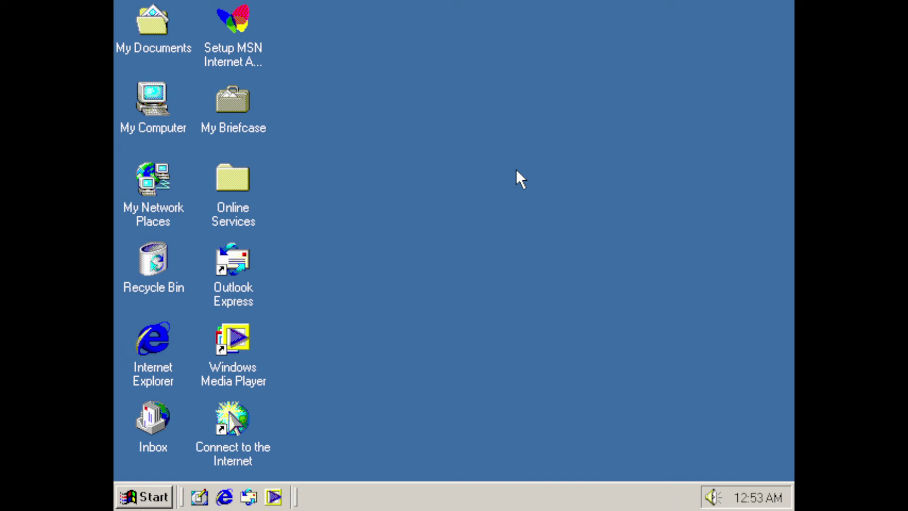
Step: Browse the Win98 folder on the PCem Utilities (D:) disc and launch cpuz_w9x from the CPUZ folder
double_click(161, 108)
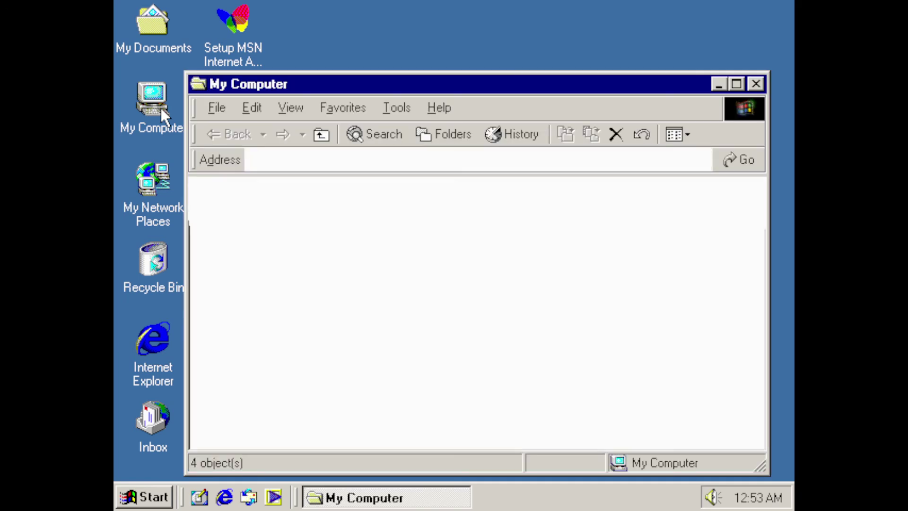
double_click(592, 223)
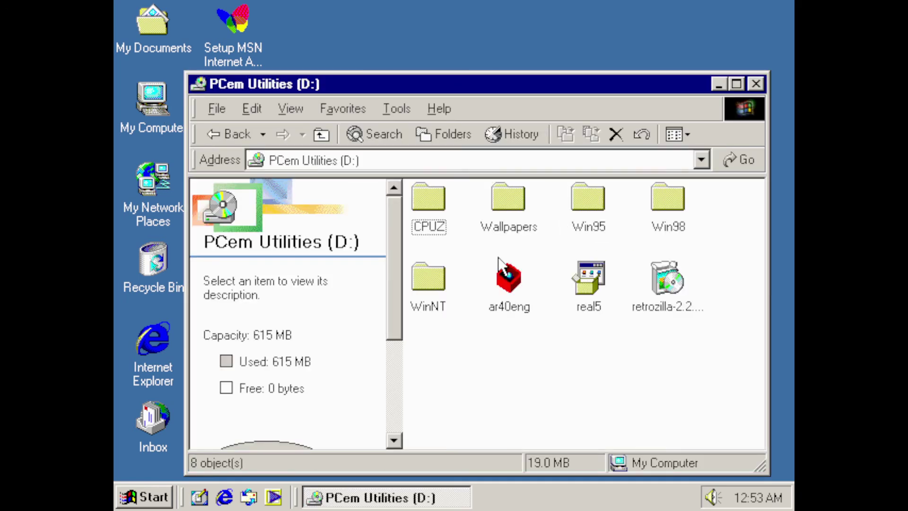
double_click(676, 194)
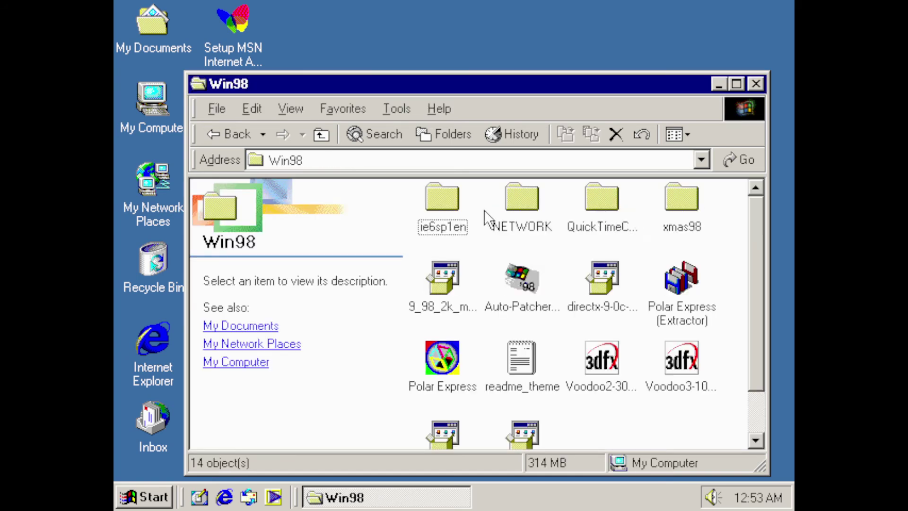
left_click(241, 133)
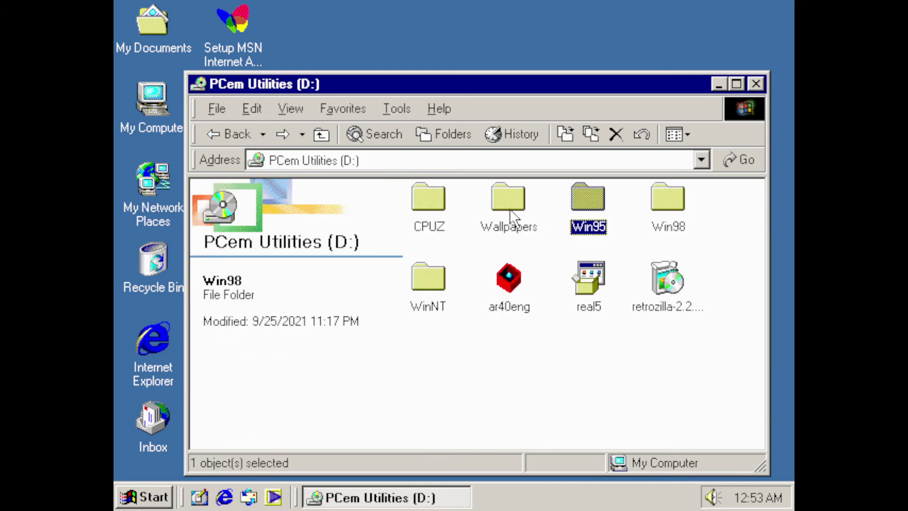
left_click(417, 206)
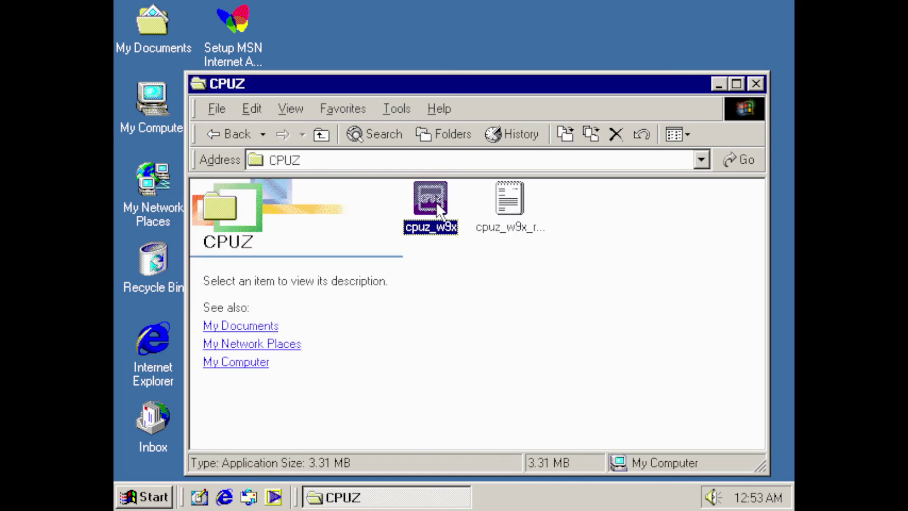
left_click(436, 203)
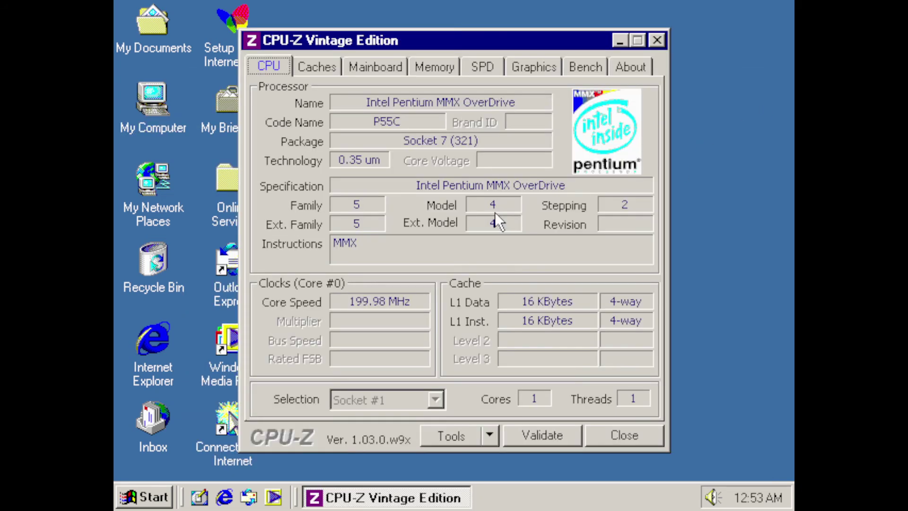
Step: Examine the cache, mainboard, memory, SPD, graphics, benchmark and about information in CPU-Z, and close the program
left_click(332, 74)
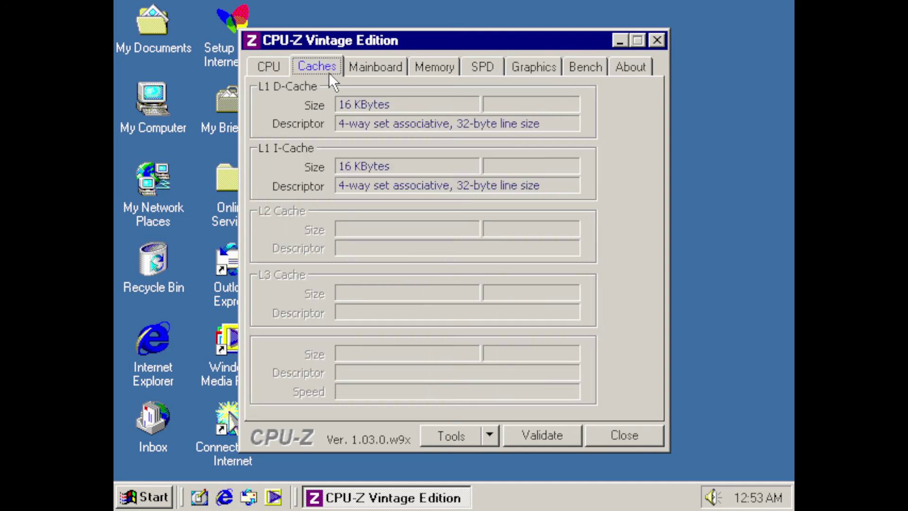
left_click(386, 66)
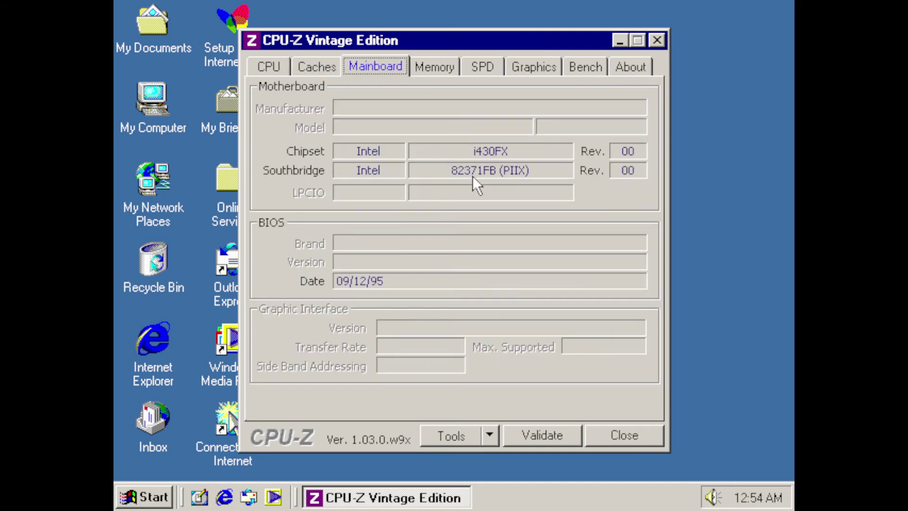
left_click(420, 73)
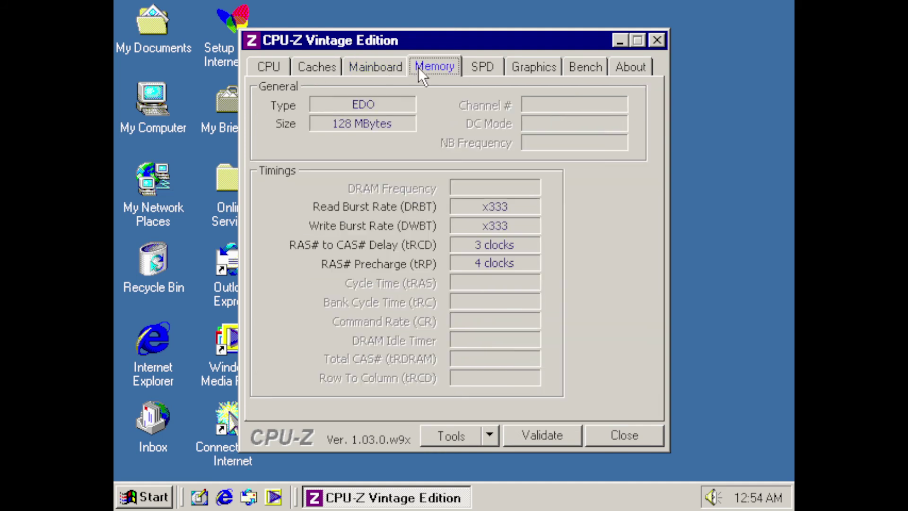
left_click(713, 497)
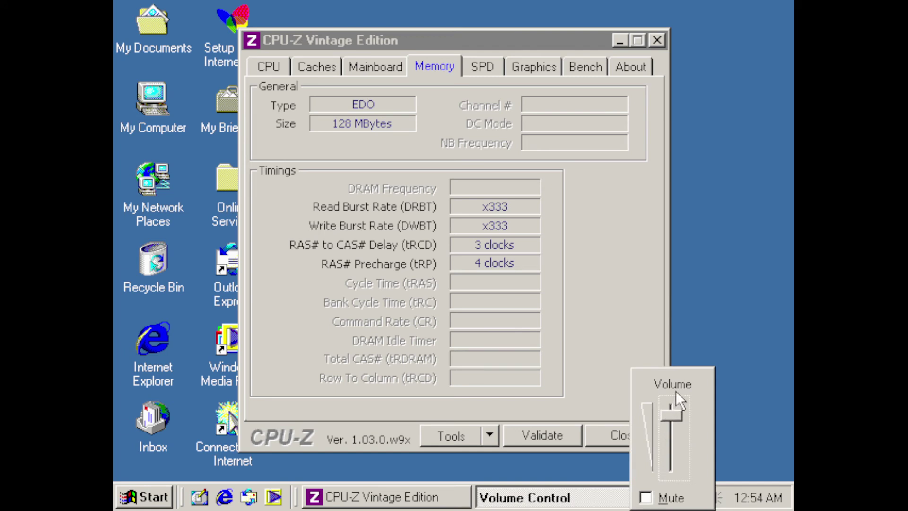
left_click(504, 202)
left_click(482, 66)
left_click(537, 66)
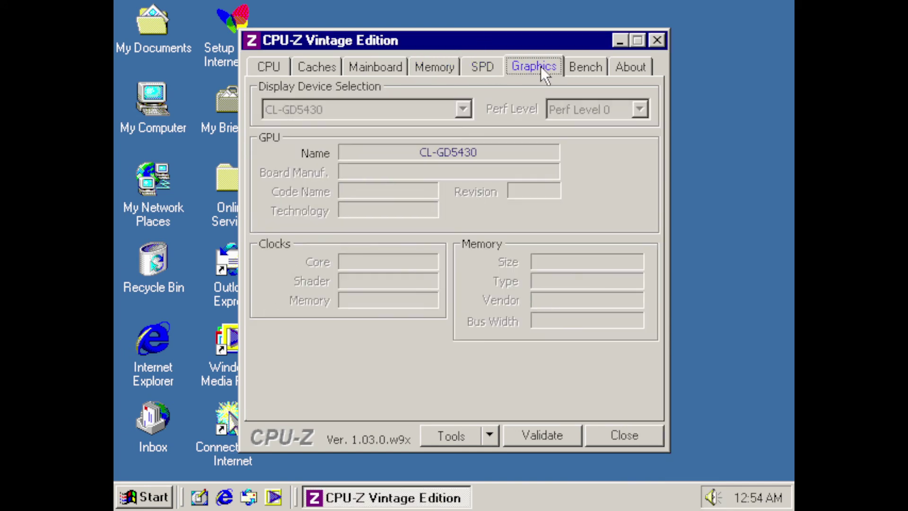
left_click(585, 66)
left_click(642, 75)
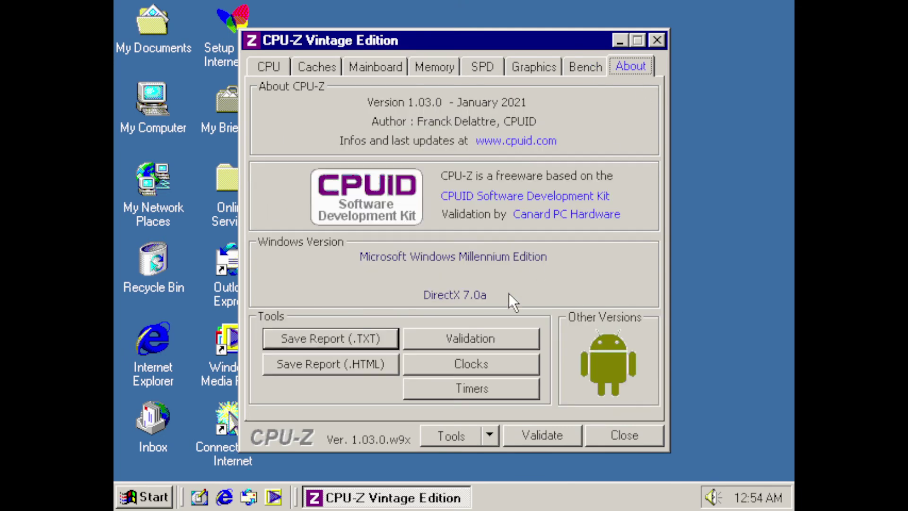
left_click(627, 432)
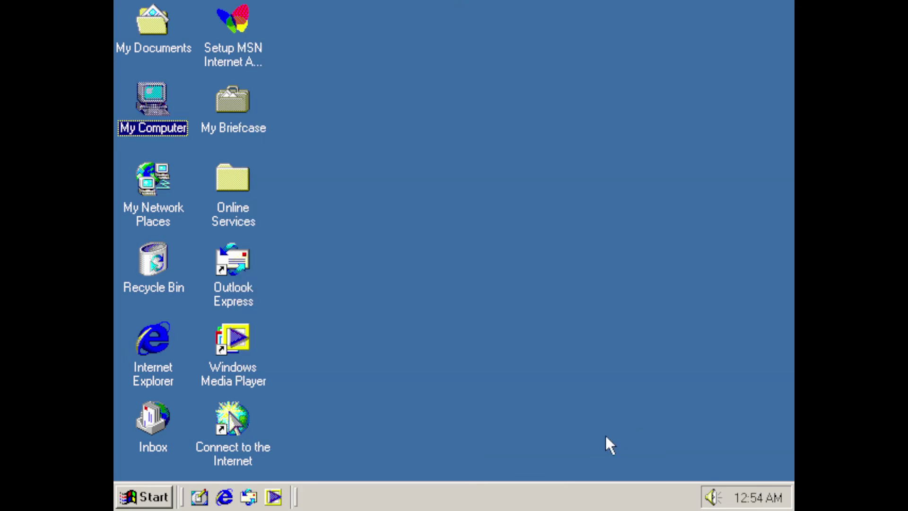
Step: Open the Control Panel from the system settings
left_click(161, 501)
mouse_move(345, 288)
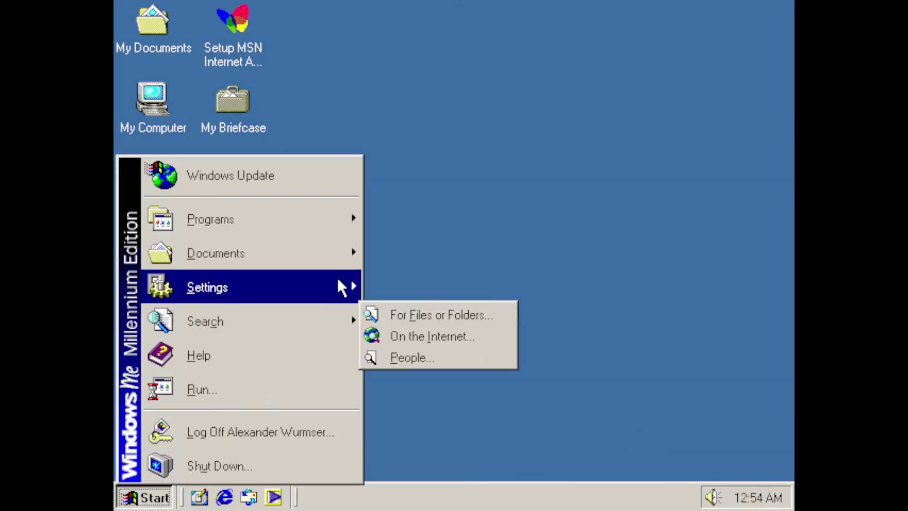
left_click(407, 284)
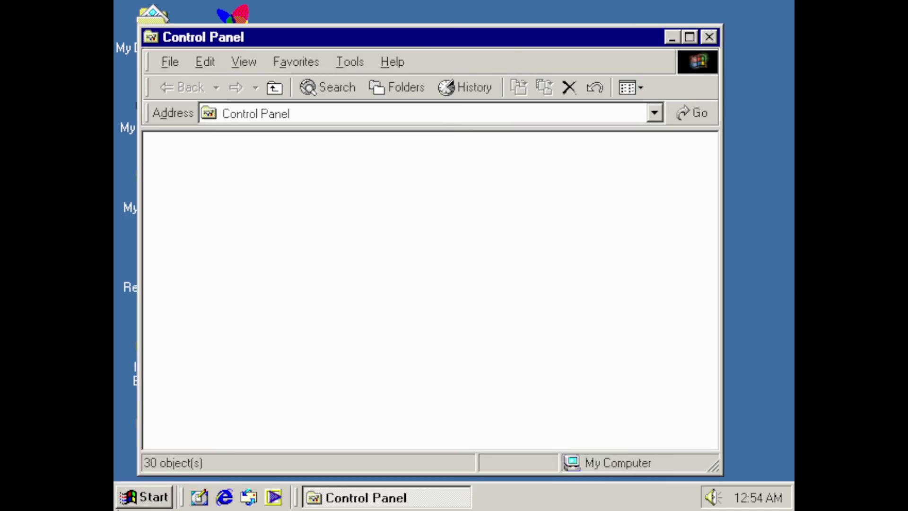
Step: Try to open the Windows Millennium Edition Preview from the Entertainment group in Accessories
left_click(143, 495)
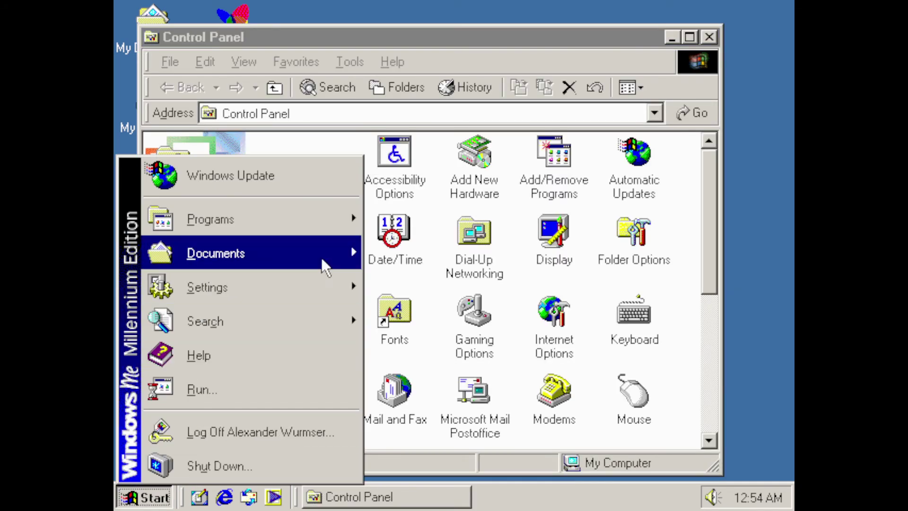
mouse_move(331, 223)
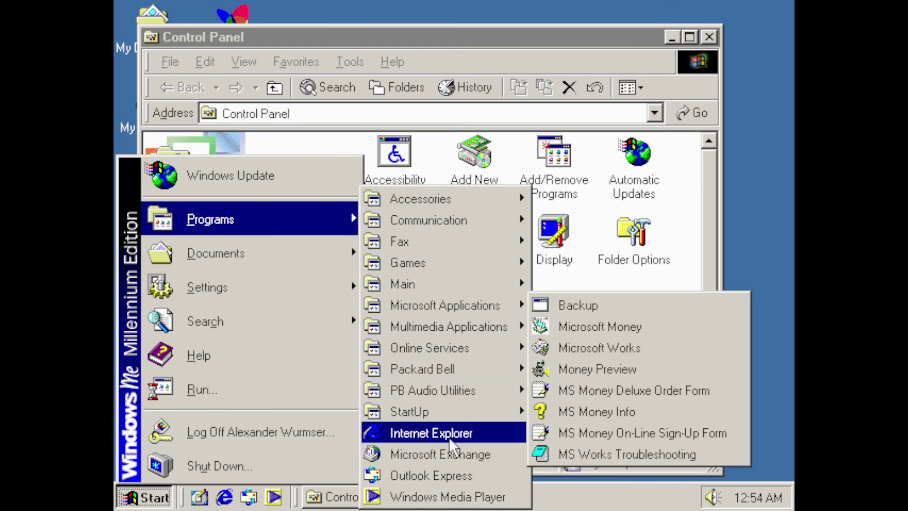
mouse_move(443, 200)
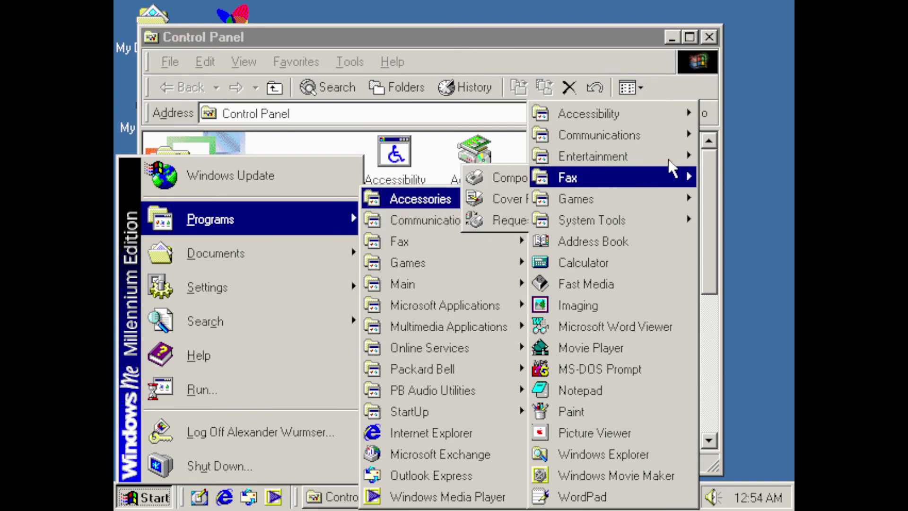
mouse_move(651, 198)
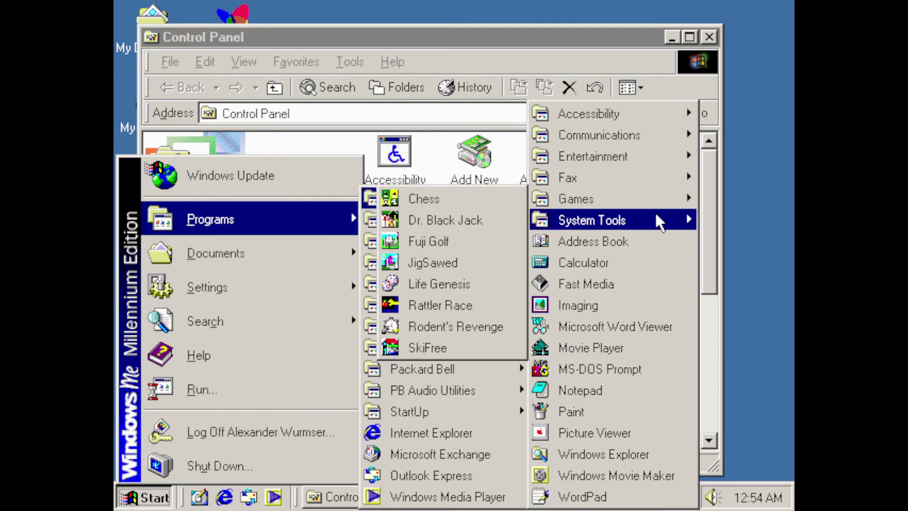
mouse_move(655, 214)
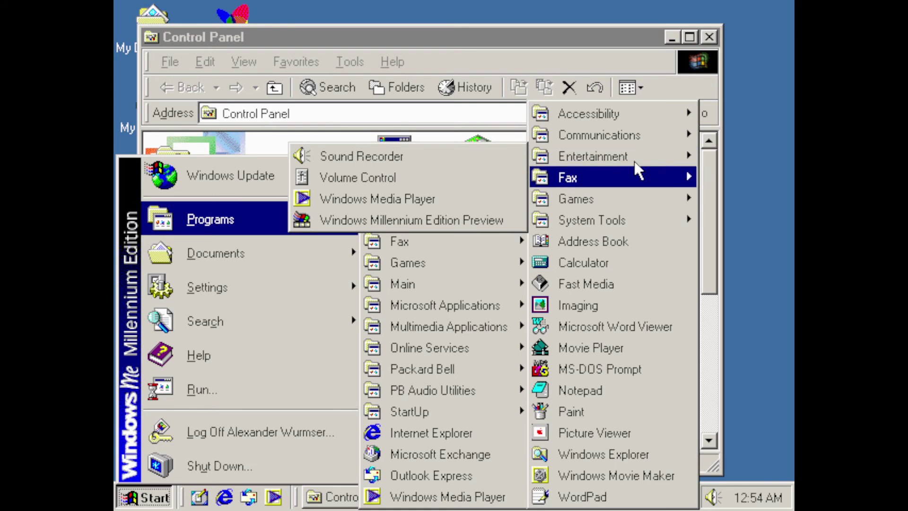
left_click(479, 212)
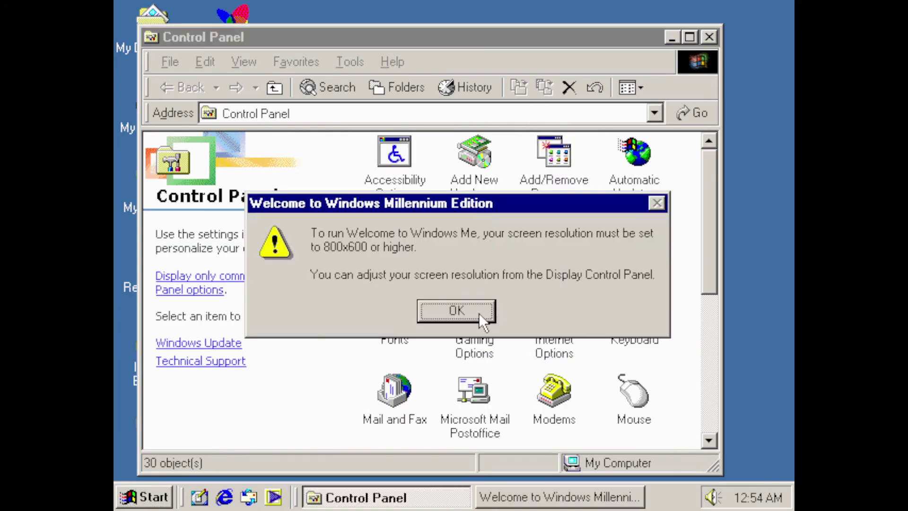
left_click(477, 311)
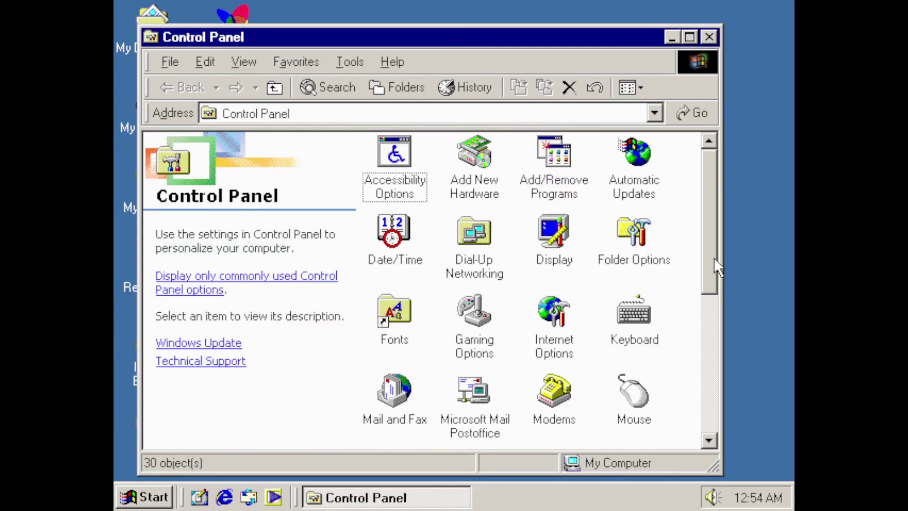
Step: Close the Control Panel, set the screen area to 800 by 600 pixels in Display Properties, and keep the new resolution
left_click_drag(704, 181, 707, 443)
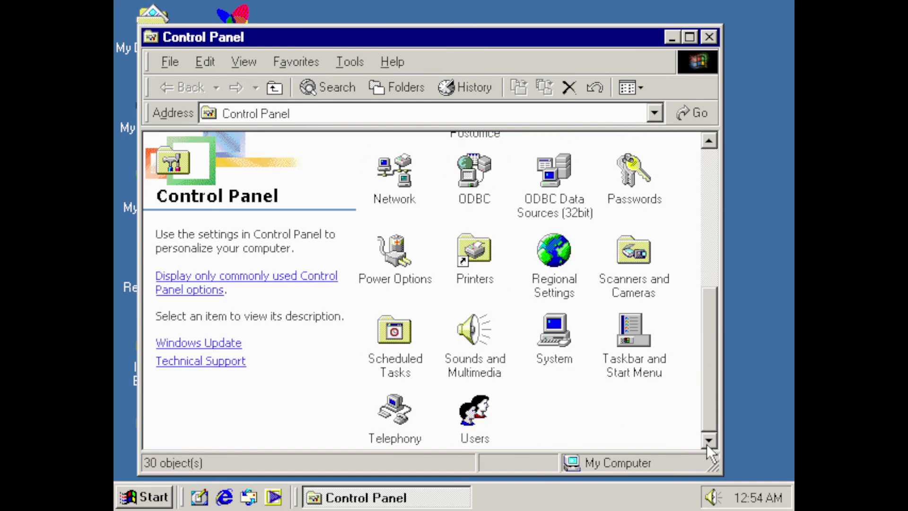
left_click(708, 38)
right_click(569, 128)
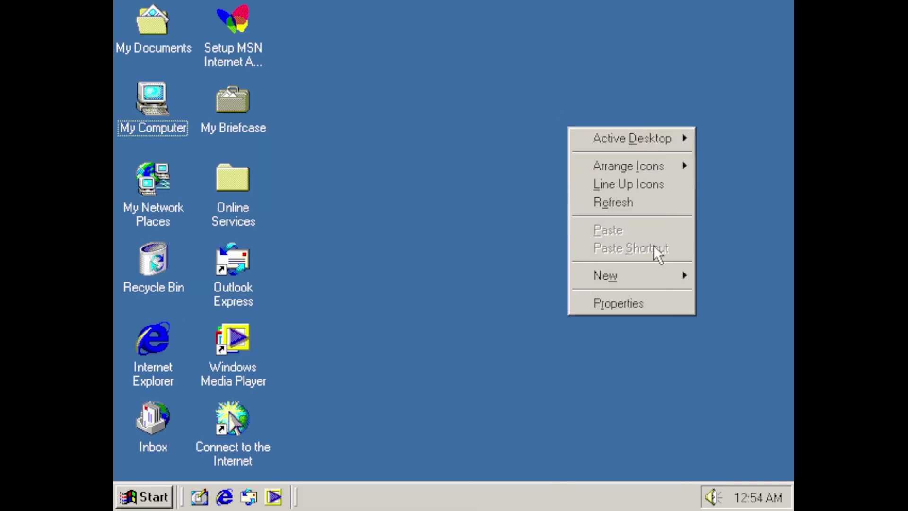
left_click(655, 303)
left_click(498, 38)
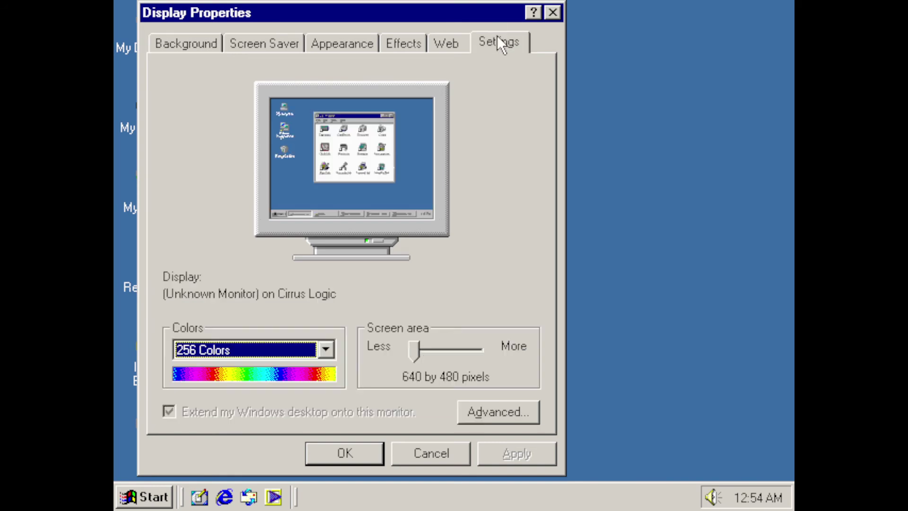
left_click(449, 345)
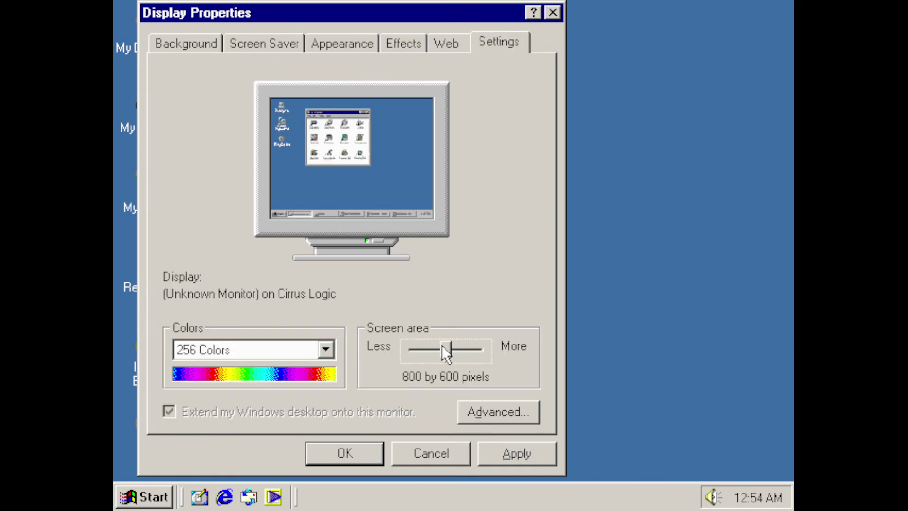
left_click(499, 451)
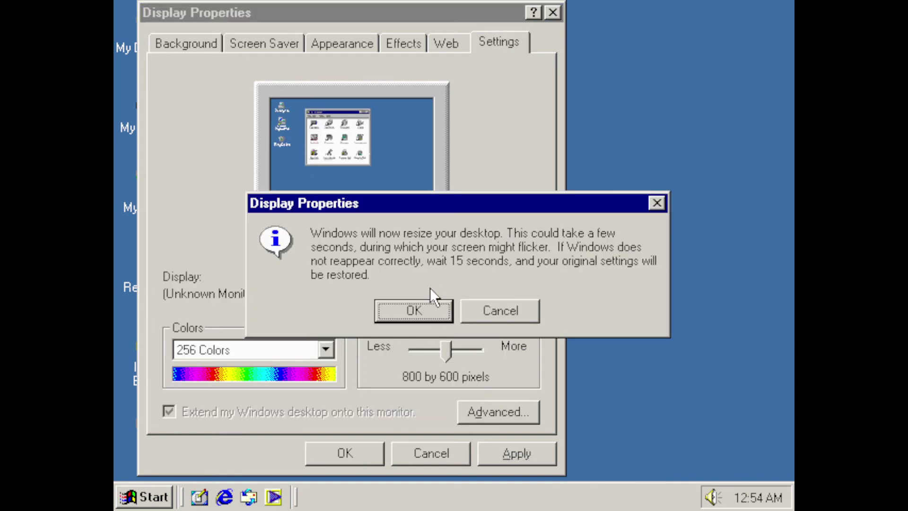
left_click(427, 311)
left_click(352, 138)
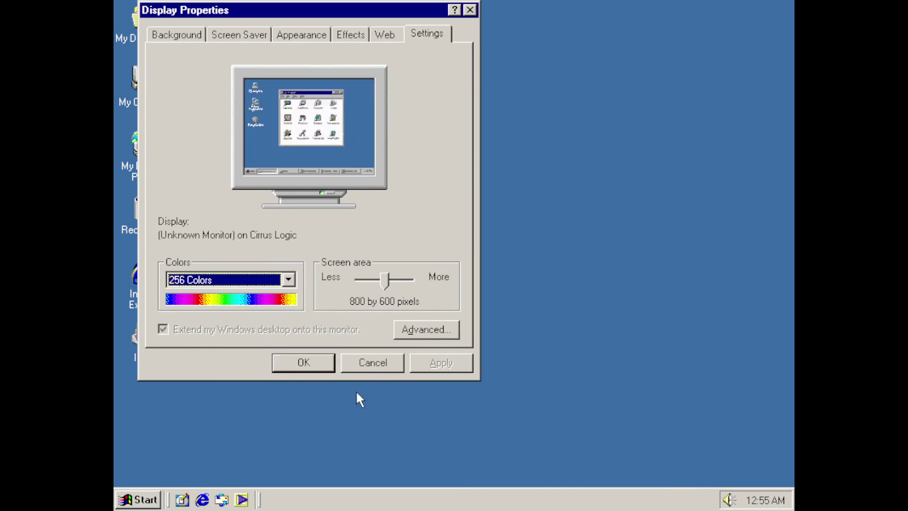
left_click(294, 365)
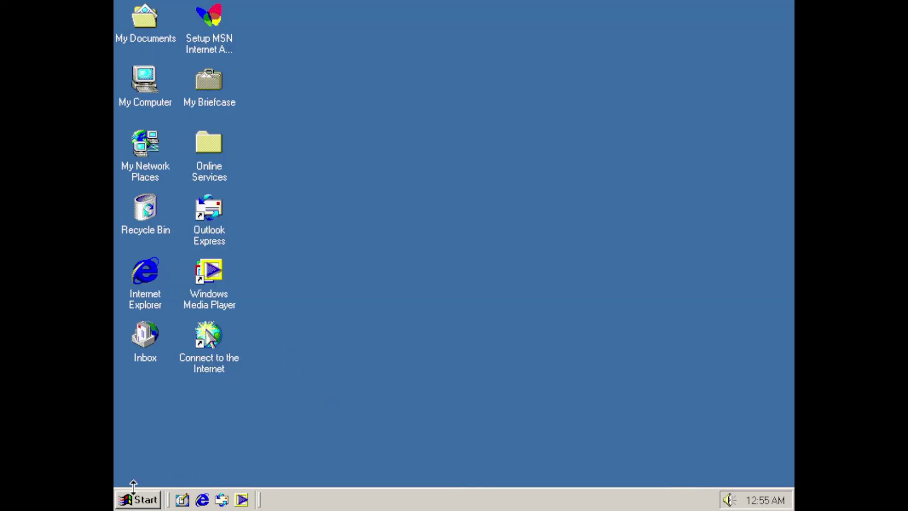
Step: Launch the Windows Millennium Edition Preview from the Entertainment accessories at the new screen resolution
left_click(140, 502)
mouse_move(270, 288)
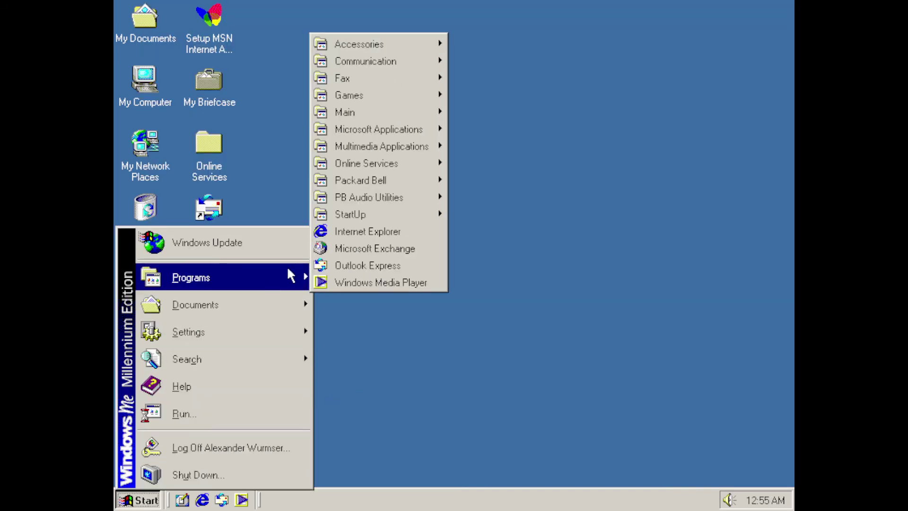
mouse_move(376, 44)
mouse_move(520, 122)
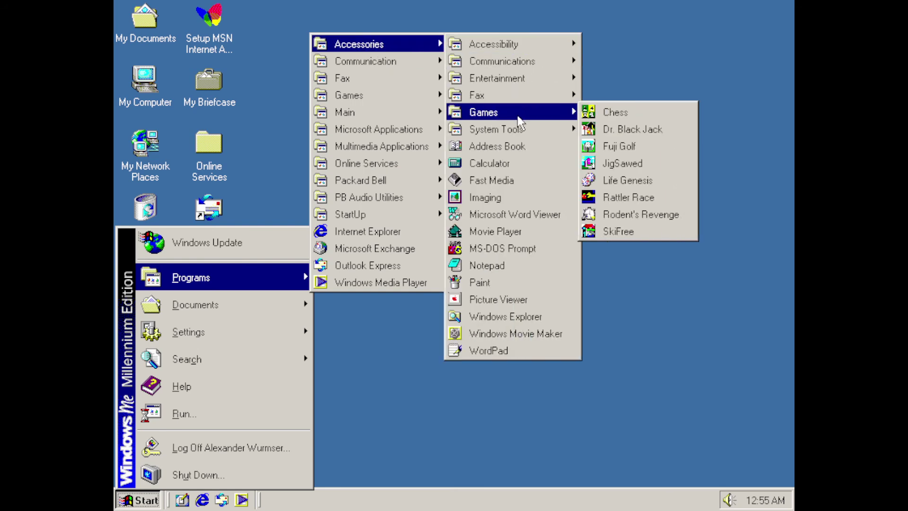
mouse_move(567, 80)
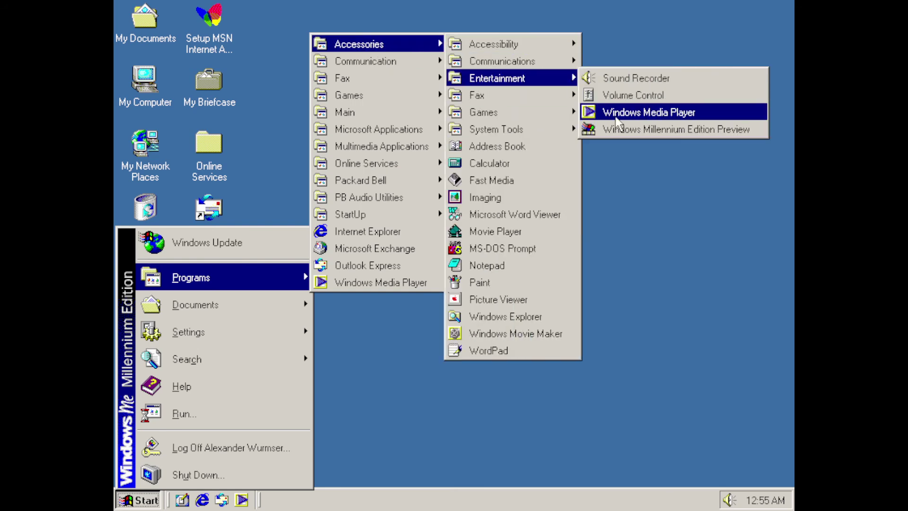
left_click(622, 129)
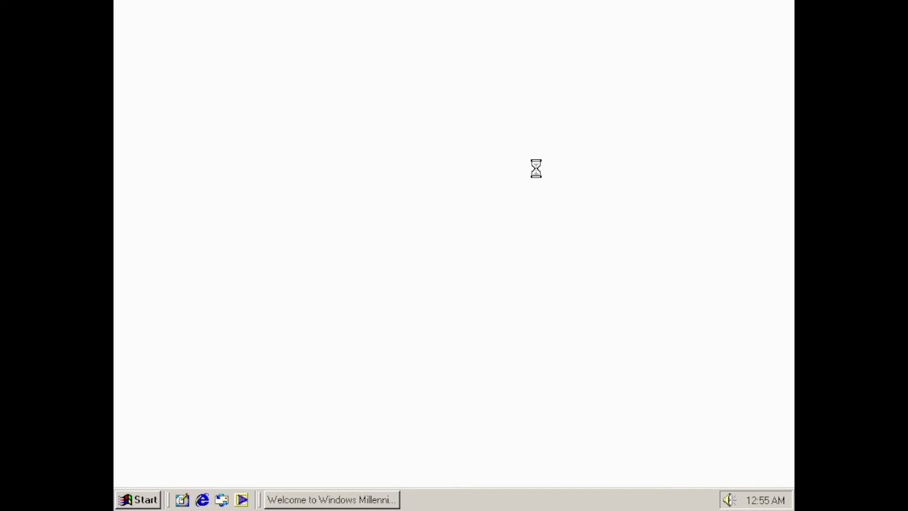